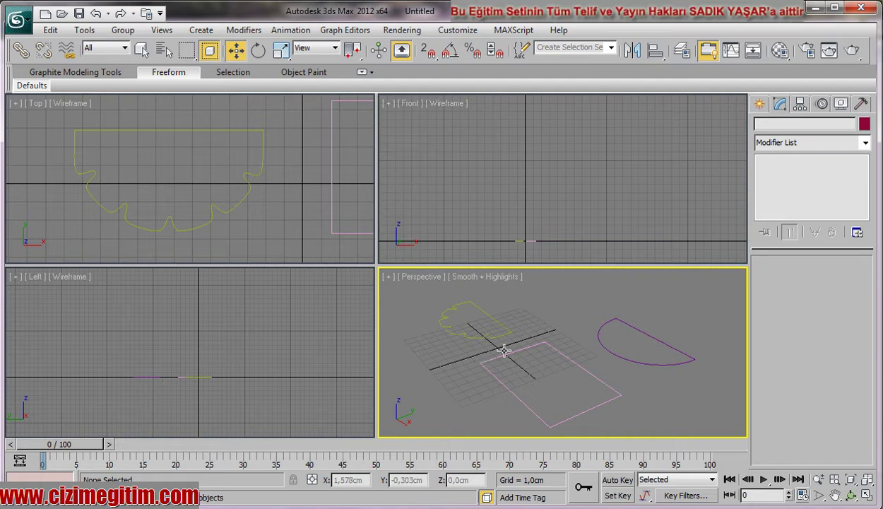
Reframe the viewports and make the Left view active for drawing a new shape
middle_drag(483, 360, 498, 357)
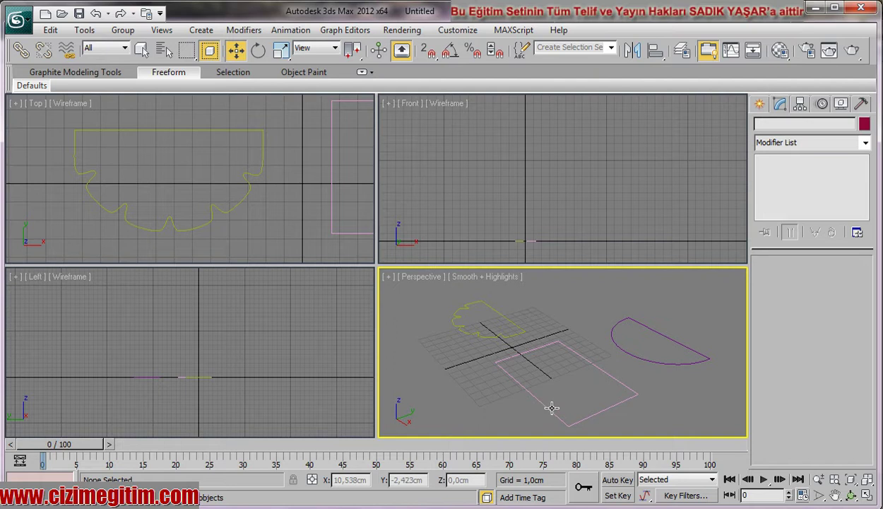
scroll(541, 388, down, 3)
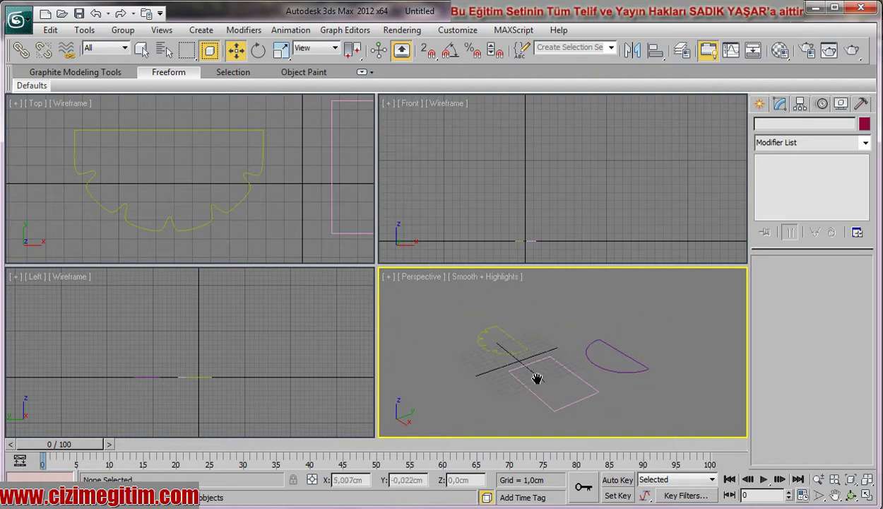
scroll(536, 376, down, 2)
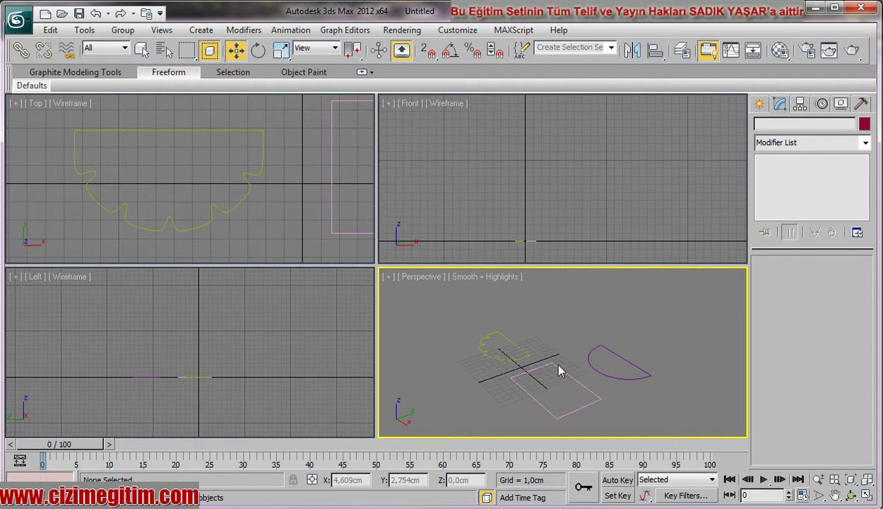
click(602, 222)
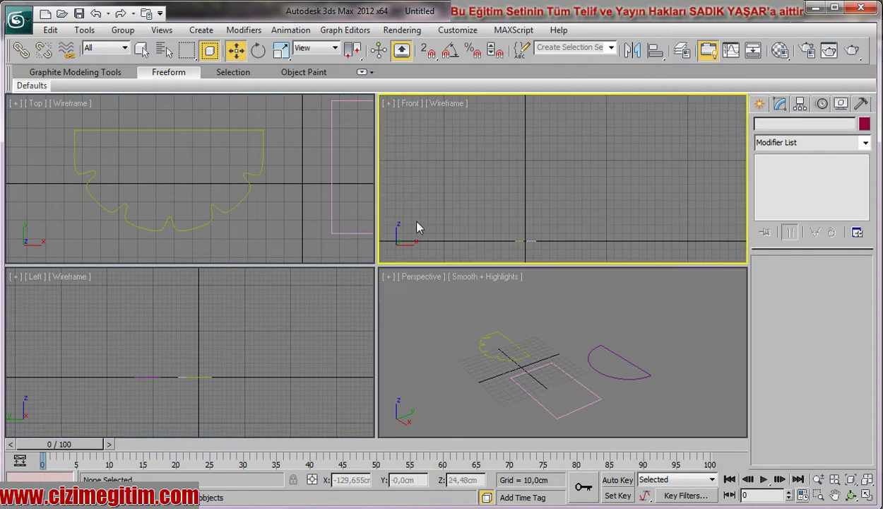
click(248, 371)
scroll(246, 370, up, 3)
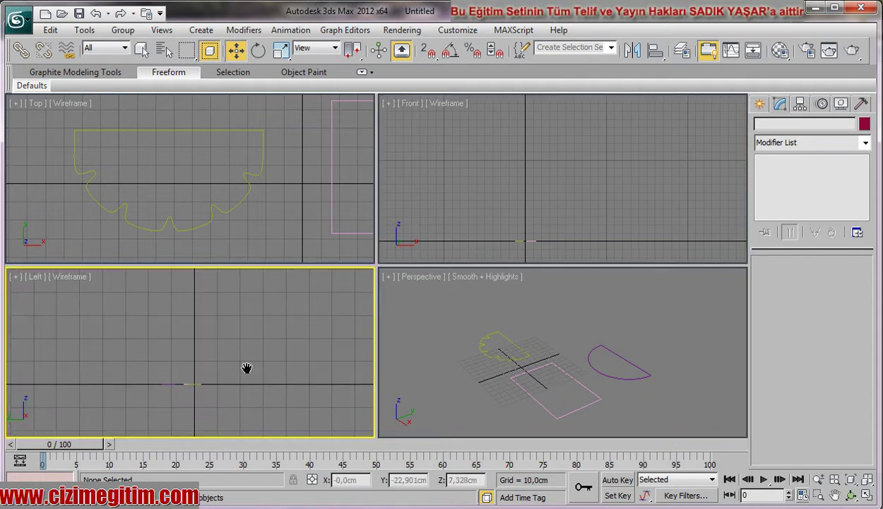
scroll(235, 386, up, 2)
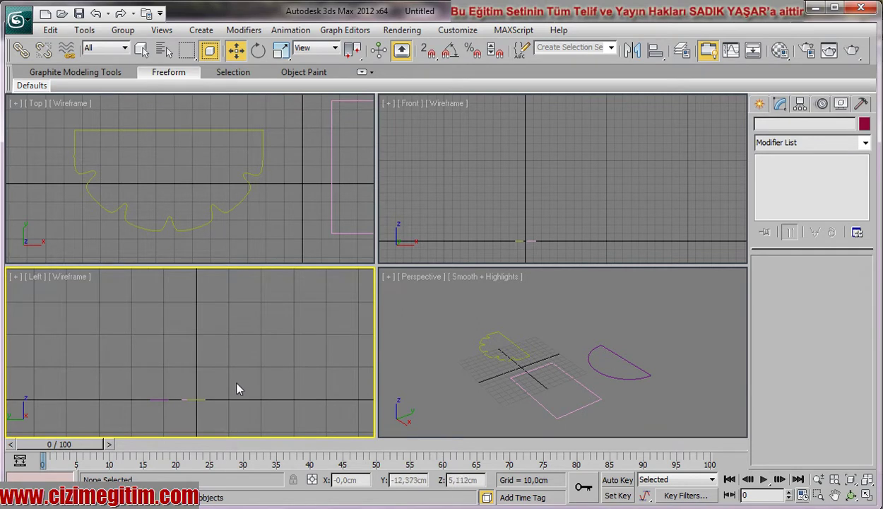
mouse_move(237, 364)
middle_down()
mouse_move(195, 366)
mouse_move(250, 371)
middle_up()
scroll(227, 381, up, 1)
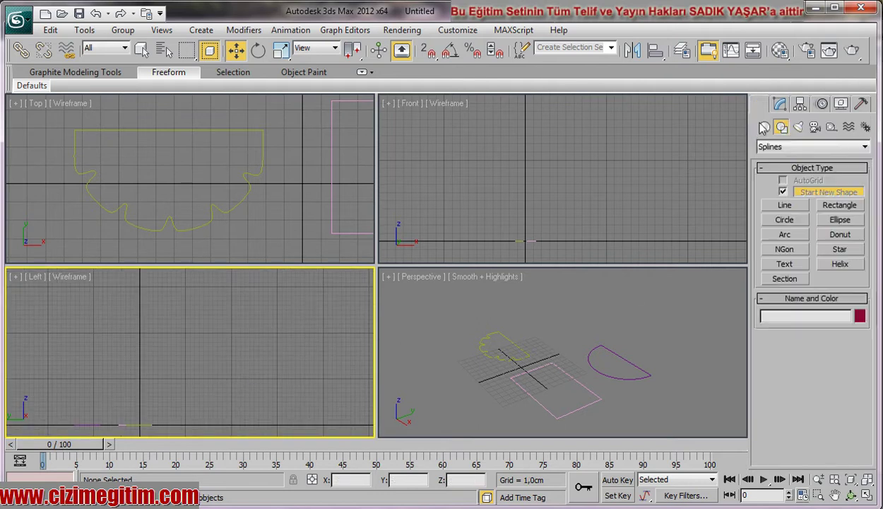
Draw Line001 in the Left view, running straight up from the origin
click(784, 208)
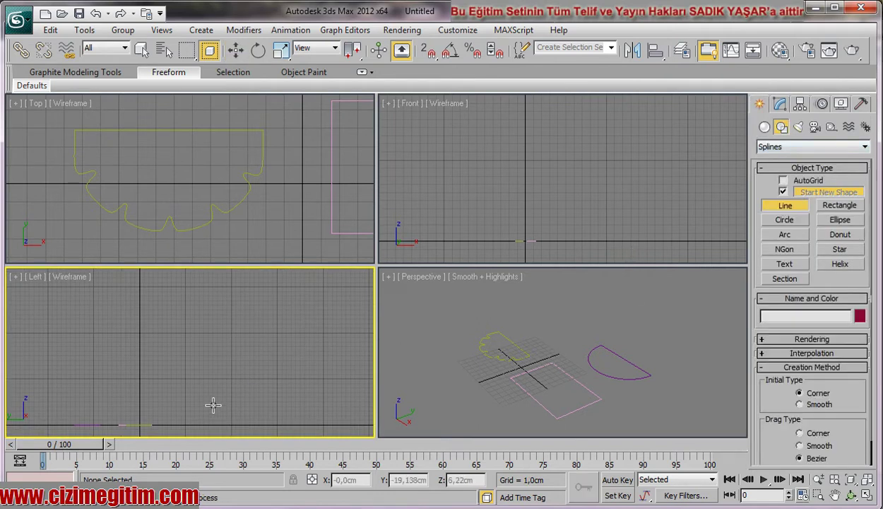
mouse_move(210, 404)
middle_down()
mouse_move(217, 369)
mouse_move(211, 382)
middle_up()
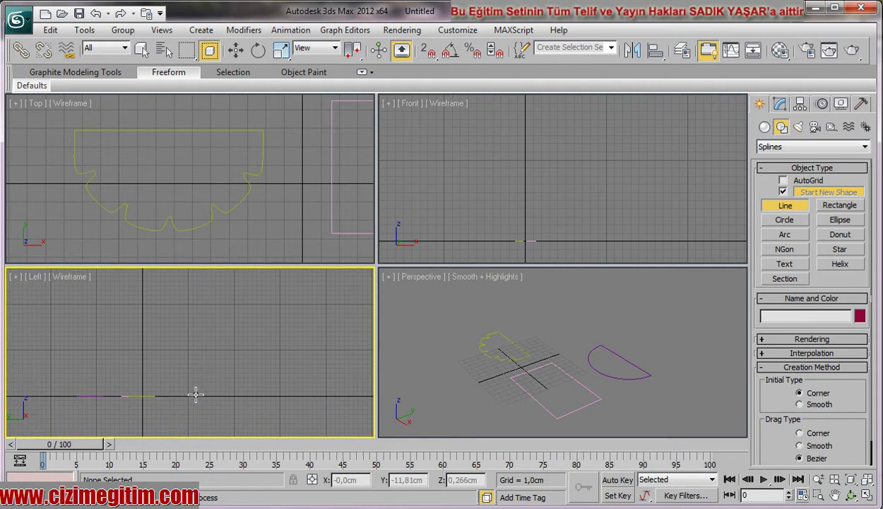
click(194, 395)
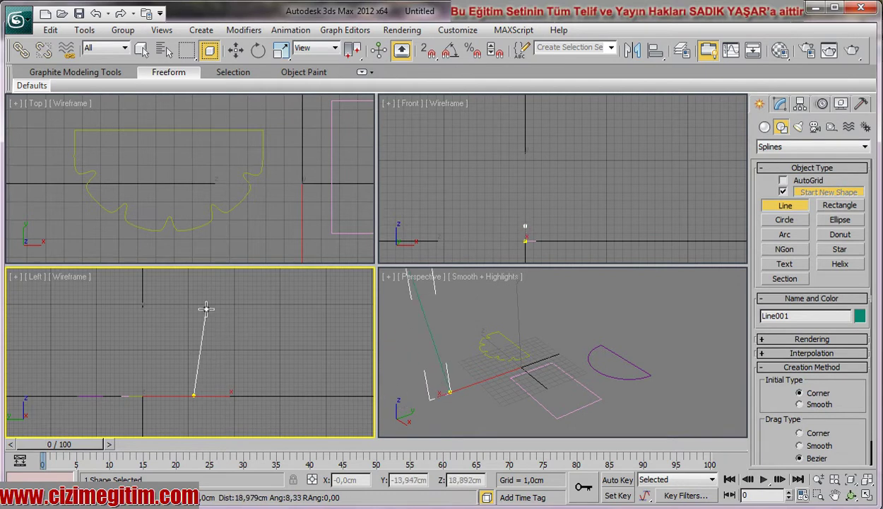
scroll(206, 308, down, 1)
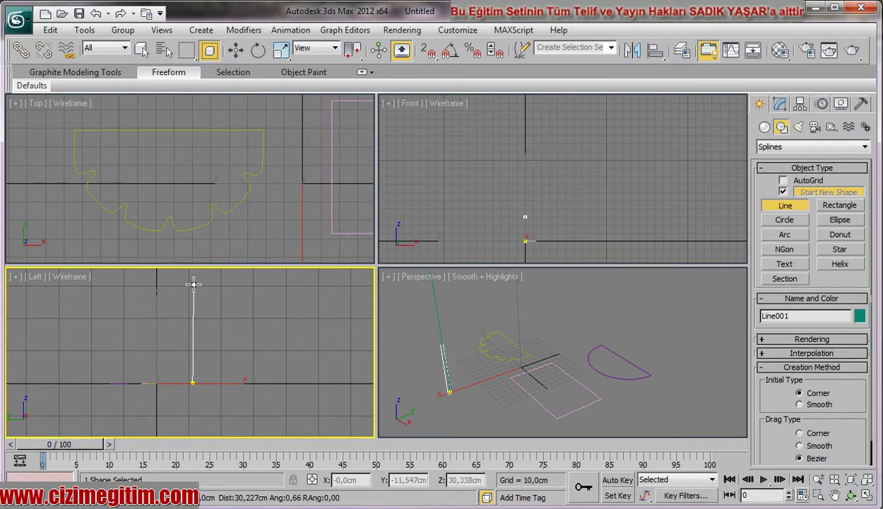
scroll(195, 299, down, 1)
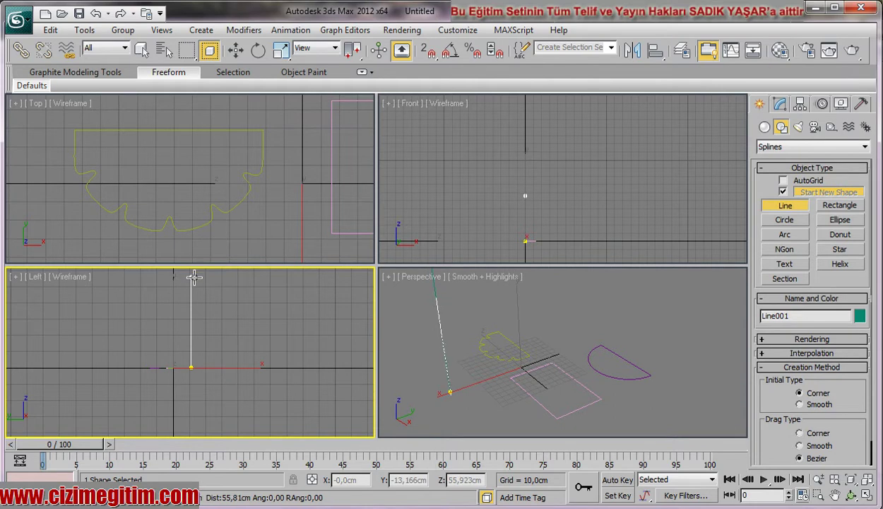
scroll(194, 283, down, 2)
scroll(194, 287, down, 2)
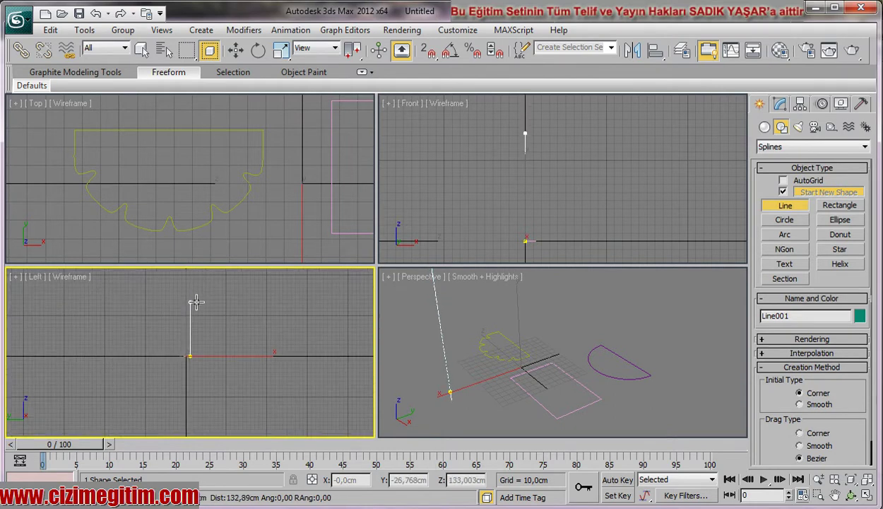
click(198, 303)
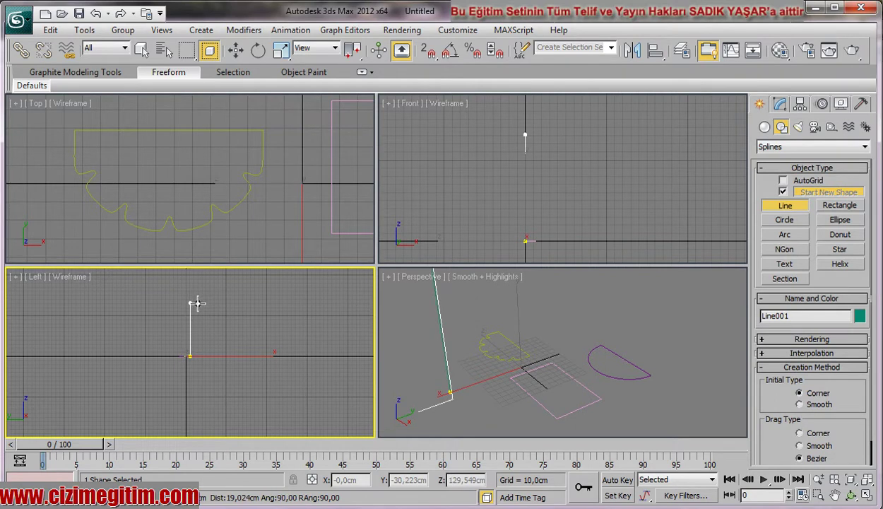
right_click(197, 303)
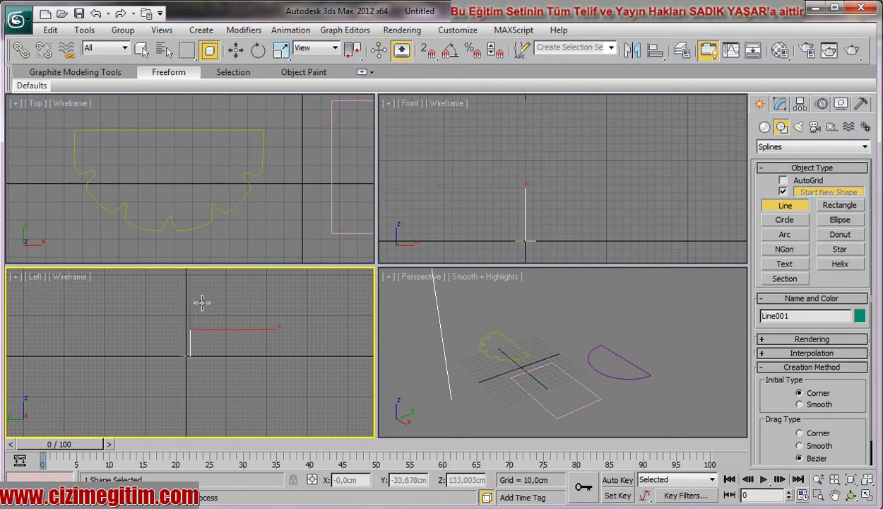
End the line and frame it in the Perspective view
right_click(406, 375)
scroll(442, 371, down, 3)
scroll(474, 409, down, 2)
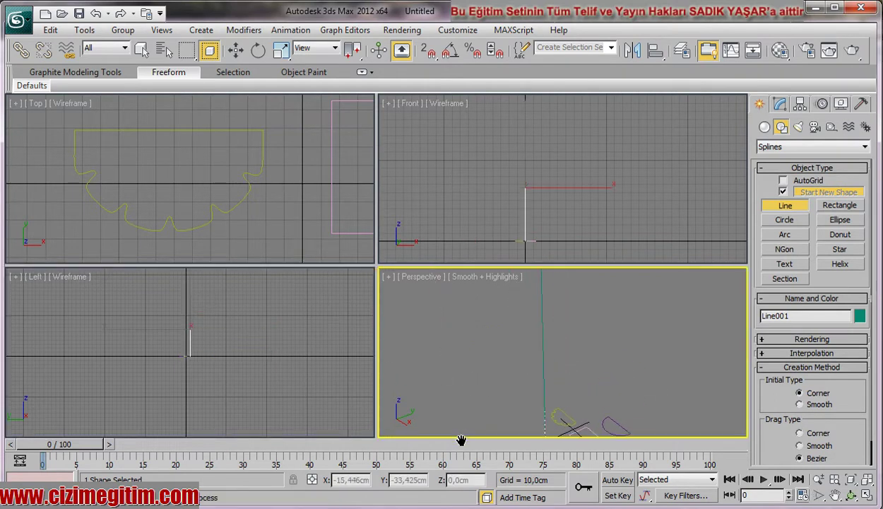
scroll(511, 366, down, 1)
mouse_move(512, 366)
middle_down()
mouse_move(469, 489)
mouse_move(487, 381)
mouse_move(509, 329)
mouse_move(501, 341)
mouse_move(524, 368)
mouse_move(519, 354)
mouse_move(556, 363)
mouse_move(535, 383)
mouse_move(535, 360)
middle_up()
Select the four ground shapes, scale them up uniformly, then undo it
key(w)
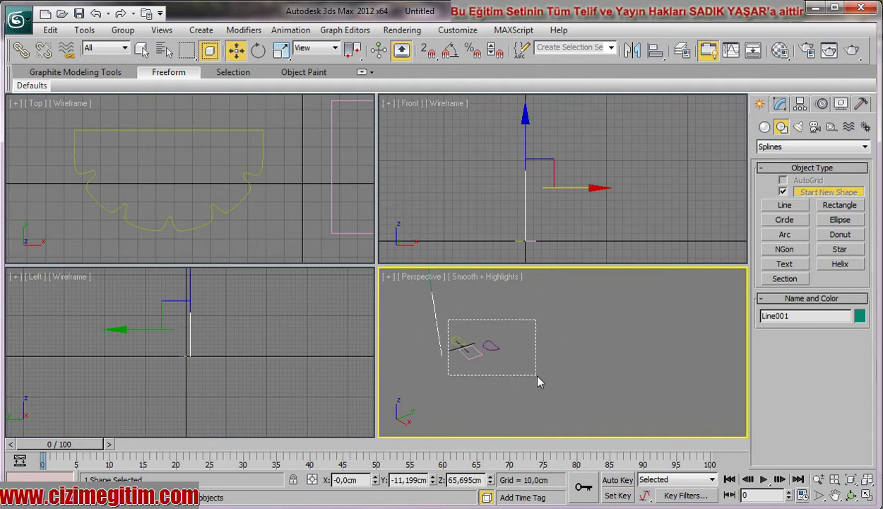
drag(449, 320, 535, 374)
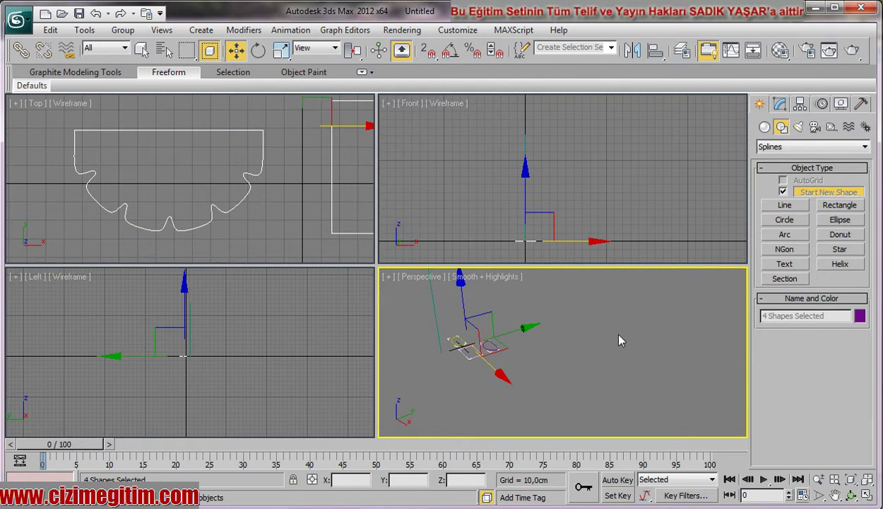
mouse_move(604, 327)
middle_down()
mouse_move(621, 399)
mouse_move(565, 307)
mouse_move(537, 376)
mouse_move(568, 339)
mouse_move(562, 380)
mouse_move(578, 371)
mouse_move(559, 432)
mouse_move(556, 354)
mouse_move(547, 390)
mouse_move(587, 394)
middle_up()
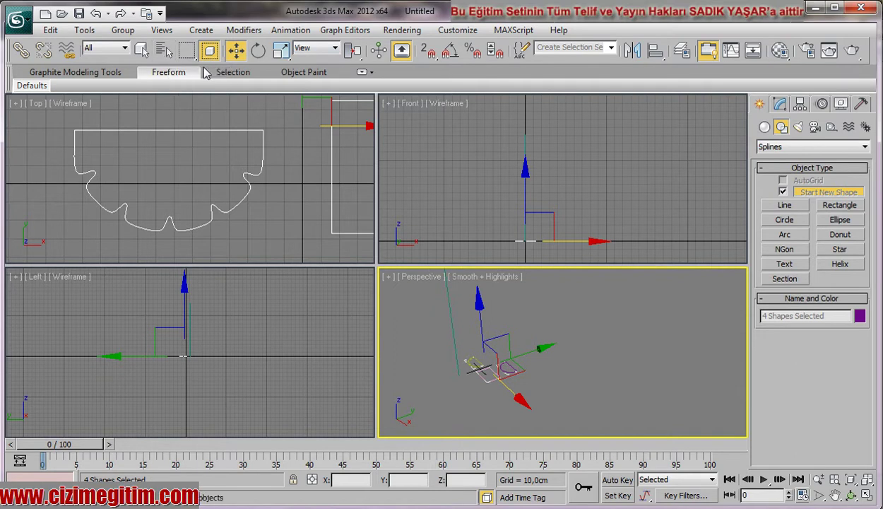
click(281, 49)
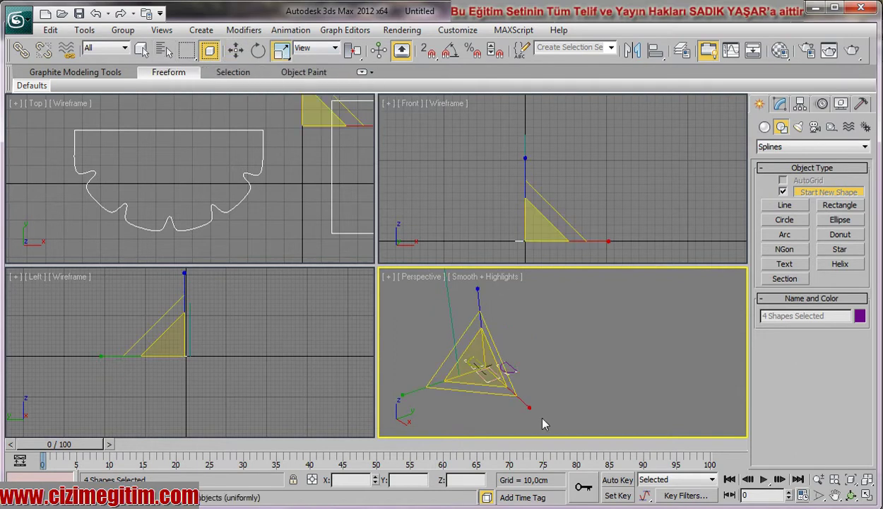
drag(487, 375, 463, 290)
key(ctrl+z)
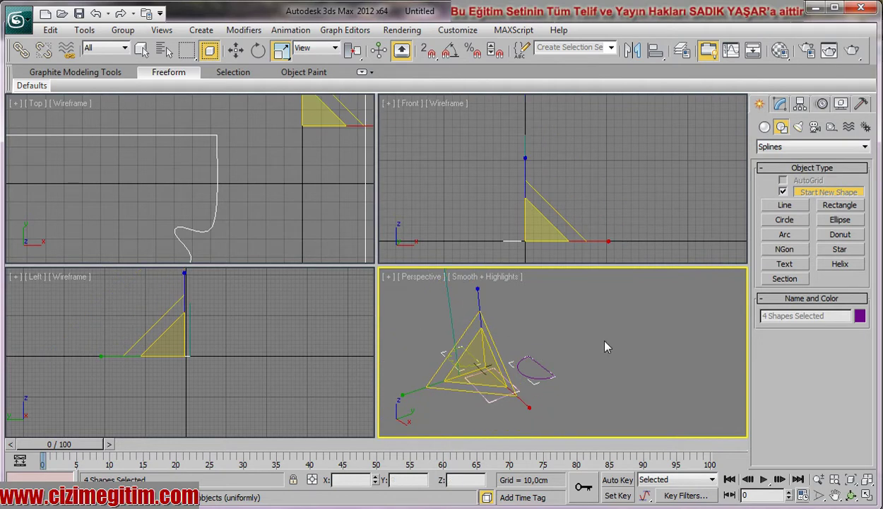
key(ctrl+z)
Reframe the Perspective view and maximize it with Alt+W
mouse_move(480, 353)
middle_down()
mouse_move(526, 378)
mouse_move(523, 388)
middle_up()
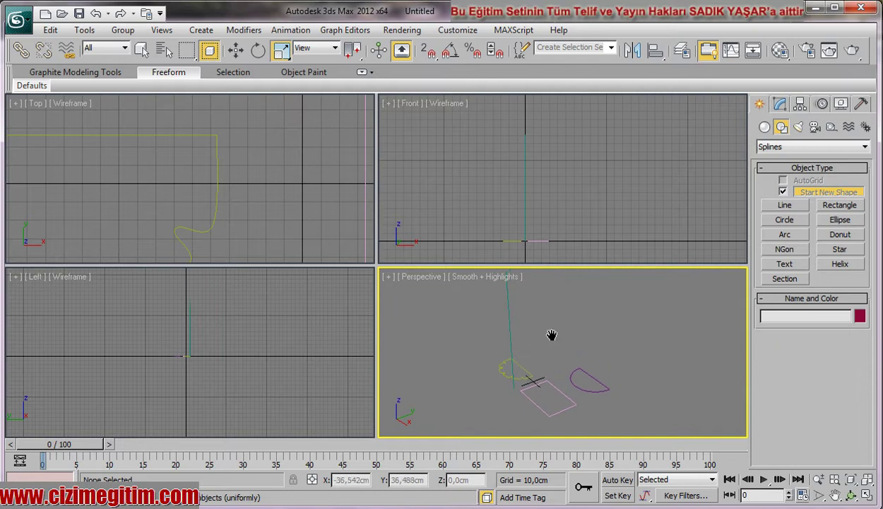
middle_drag(497, 335, 569, 346)
scroll(551, 319, down, 2)
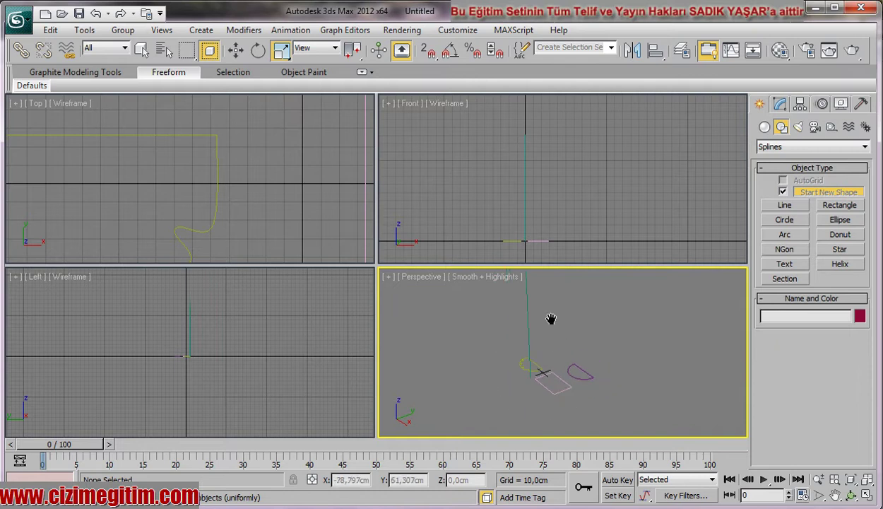
scroll(554, 325, down, 2)
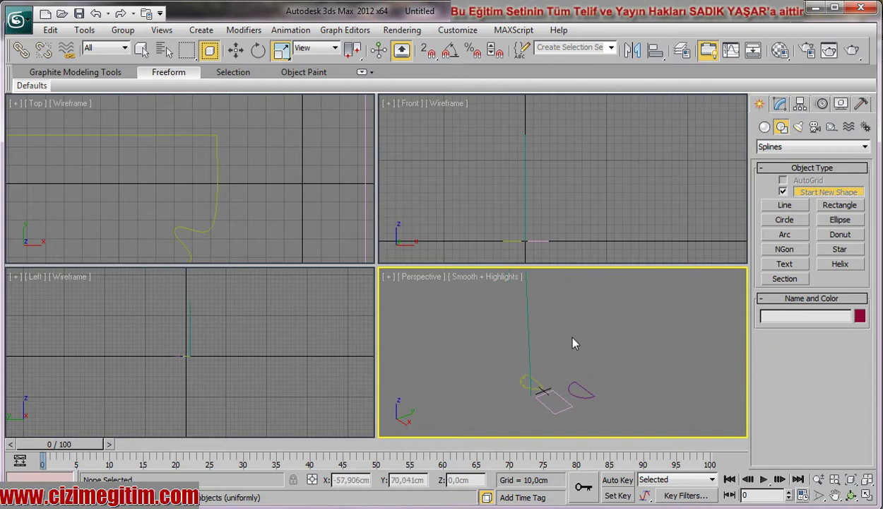
key(alt+w)
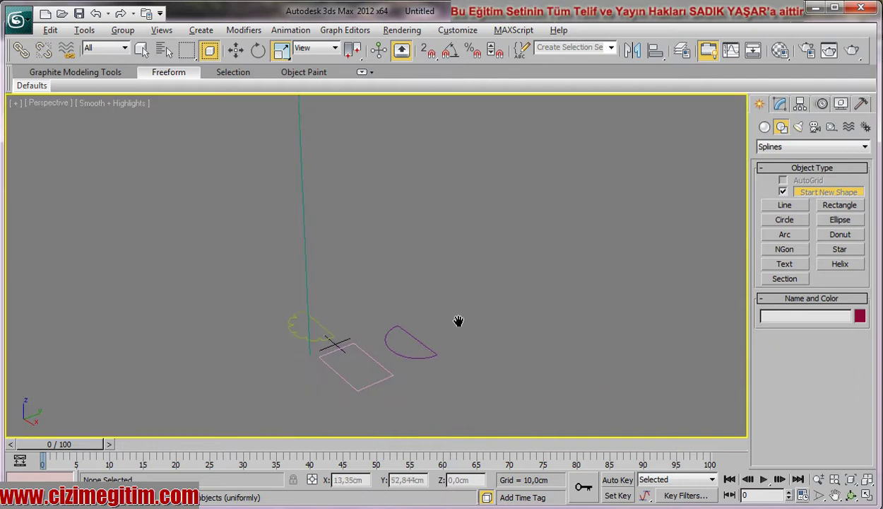
Give the vertical line Line001 a light cyan colour
click(285, 180)
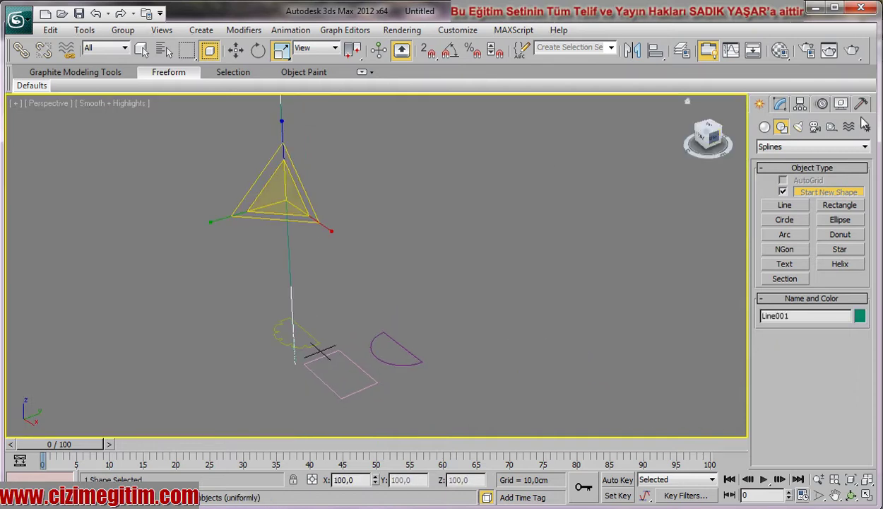
click(860, 315)
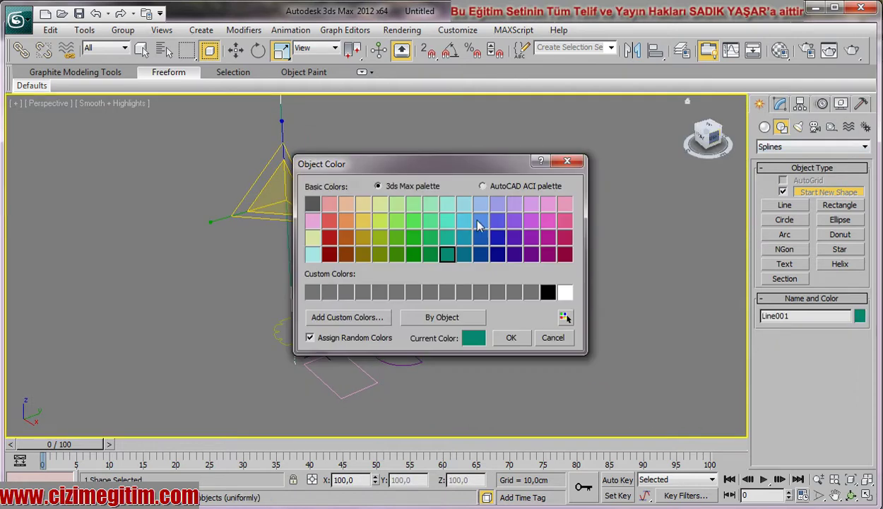
click(447, 220)
click(512, 338)
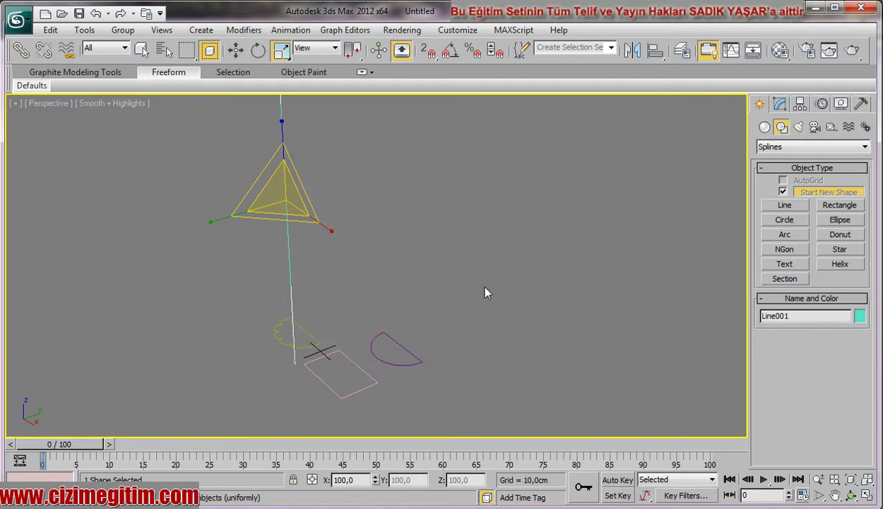
Move Line001 back along Y to -54.39 cm and reselect it
middle_drag(441, 293, 561, 270)
click(236, 50)
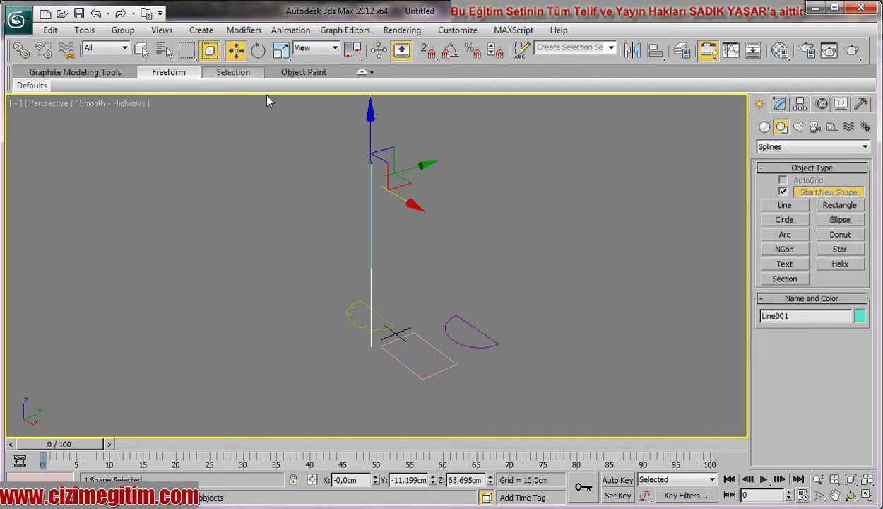
mouse_move(419, 166)
mouse_down()
mouse_move(373, 182)
mouse_move(339, 209)
mouse_up()
scroll(342, 214, down, 2)
middle_drag(342, 214, 328, 219)
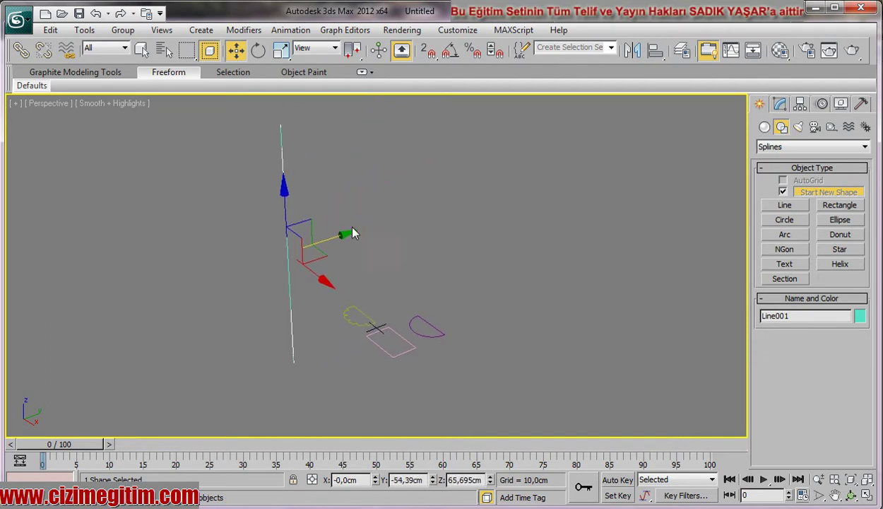
click(417, 267)
middle_drag(412, 263, 366, 277)
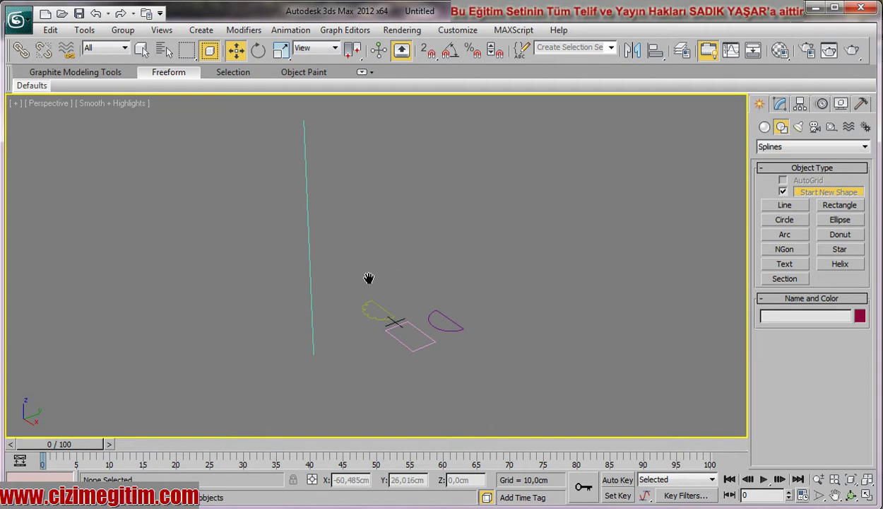
click(300, 248)
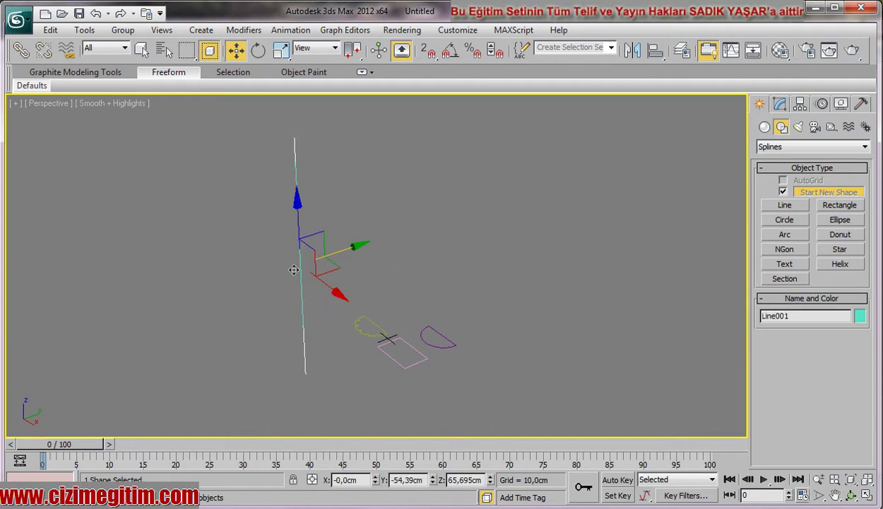
Start a Compound Objects Loft on Line001 with path Snap off, ready for Get Shape
click(769, 126)
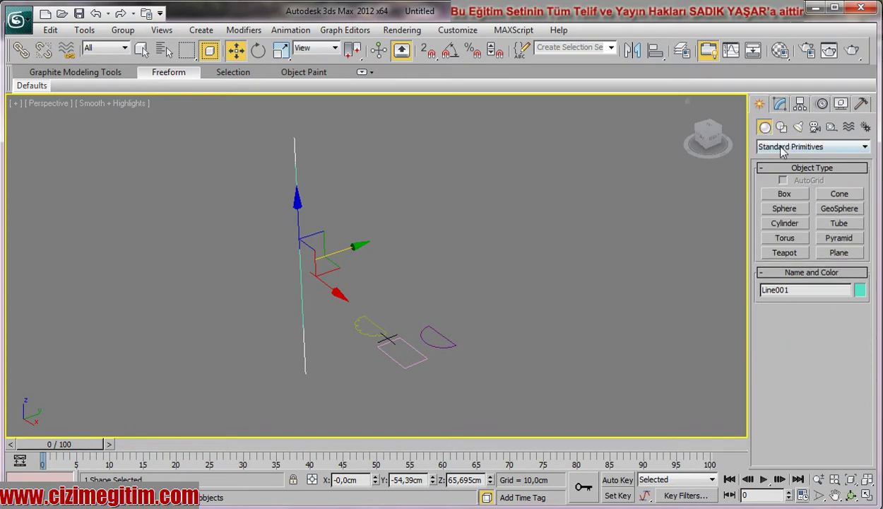
click(783, 147)
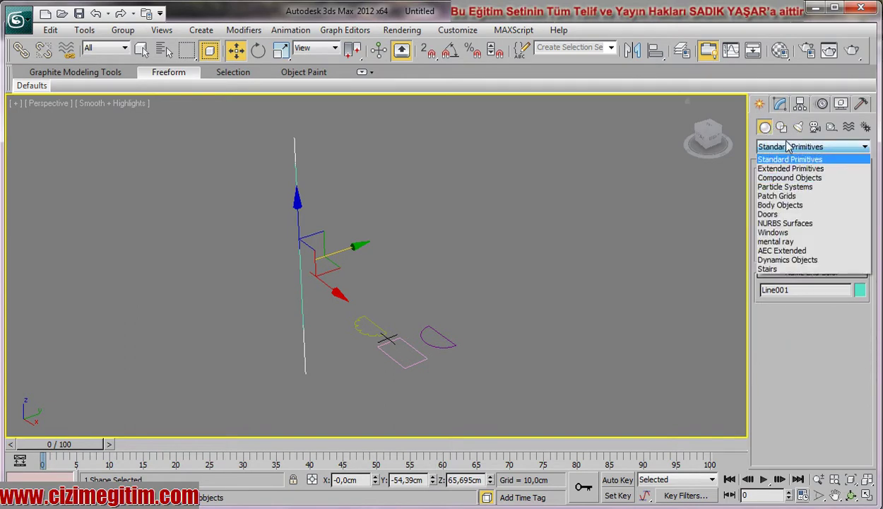
click(789, 179)
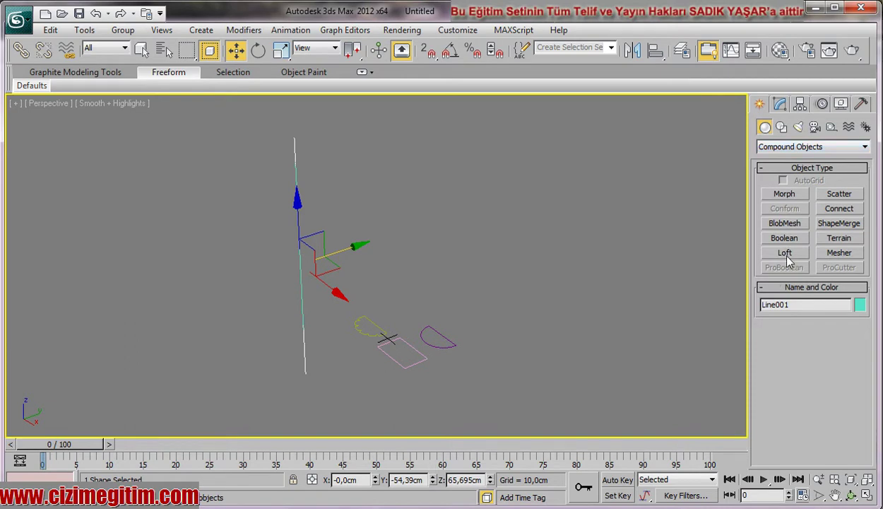
click(782, 104)
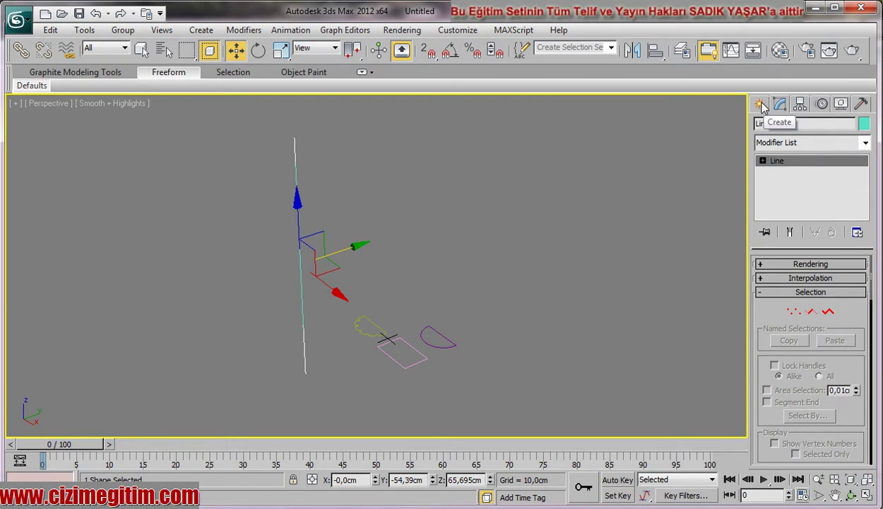
click(760, 104)
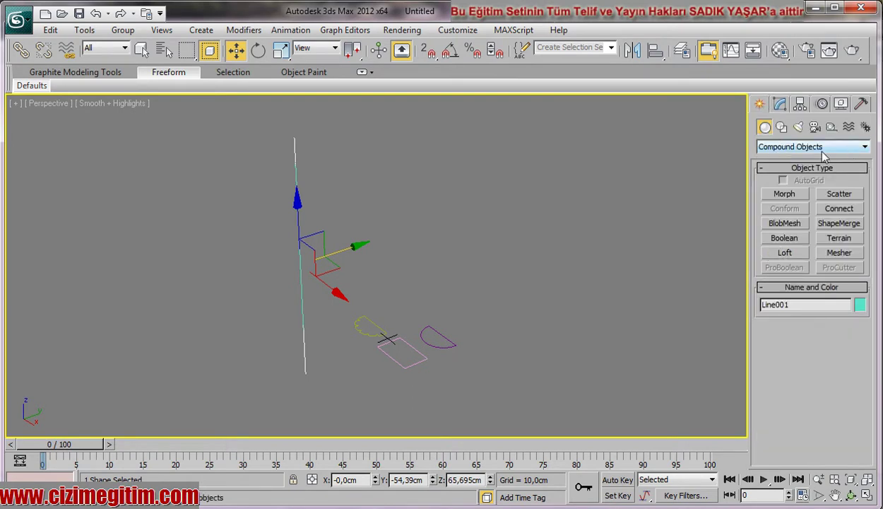
click(781, 253)
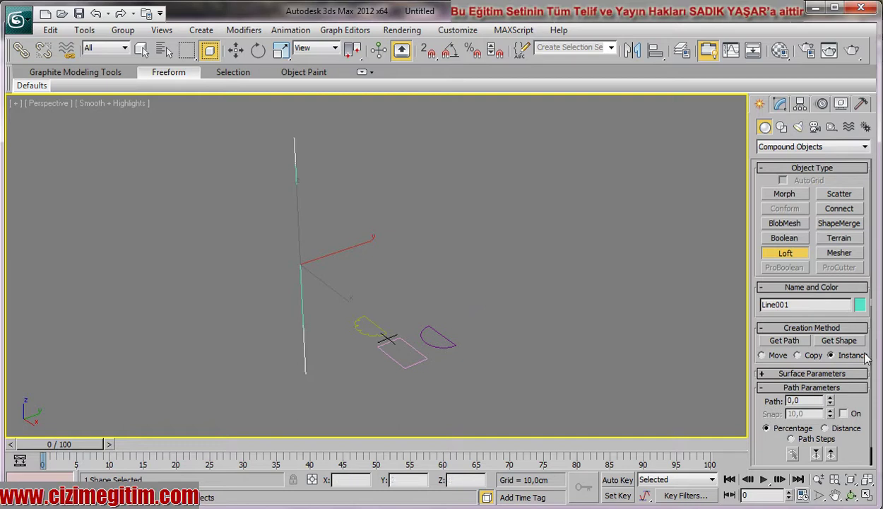
click(856, 415)
scroll(857, 403, down, 1)
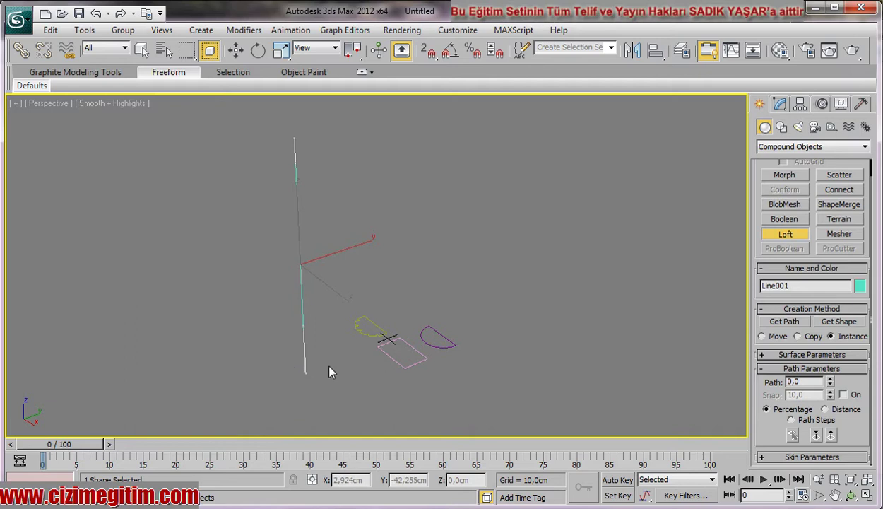
click(845, 322)
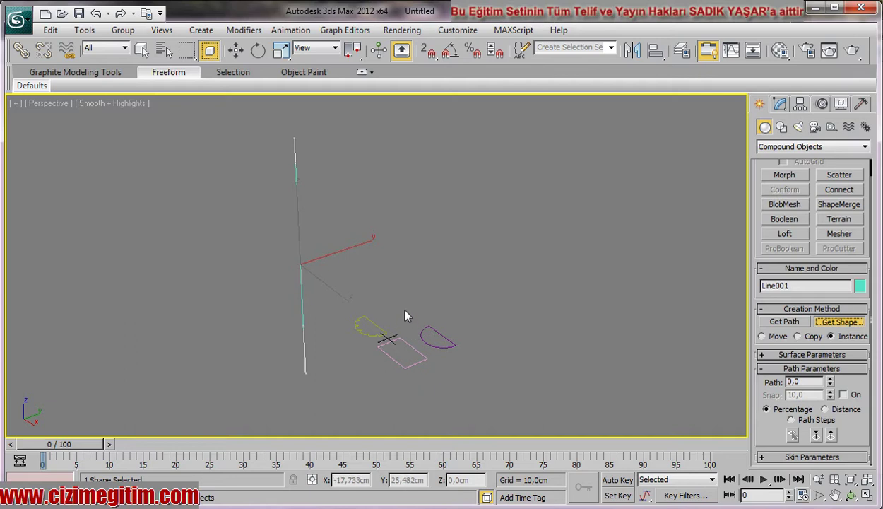
Pick the pink rectangle as the cross-section, forming the tall square column Loft001
click(397, 360)
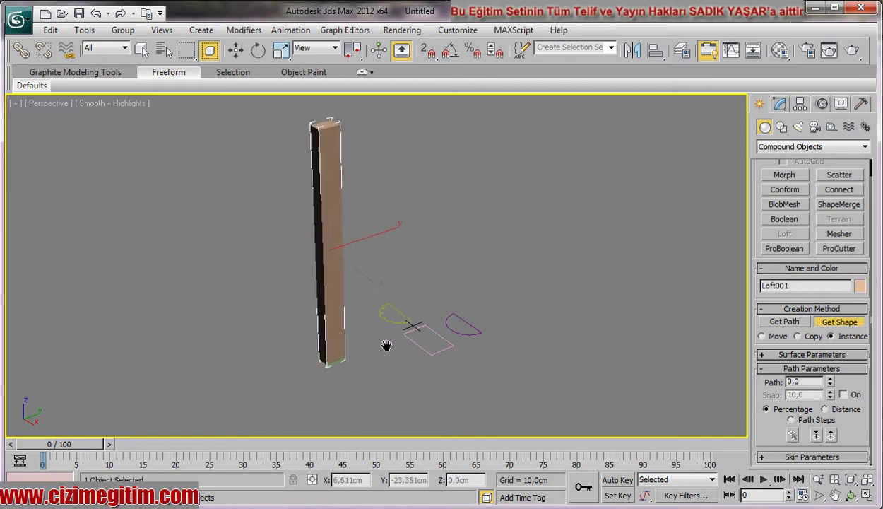
scroll(388, 362, up, 2)
middle_drag(400, 392, 399, 370)
scroll(341, 393, down, 2)
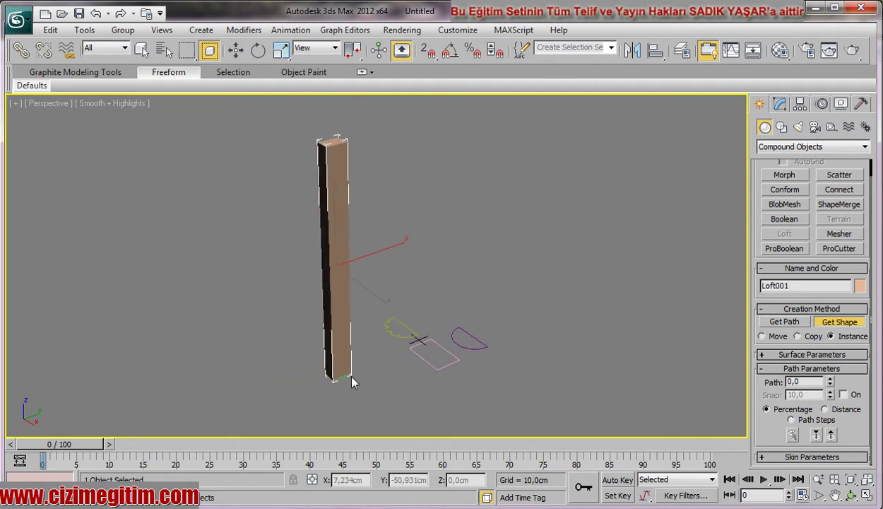
scroll(392, 388, up, 2)
middle_drag(392, 387, 389, 352)
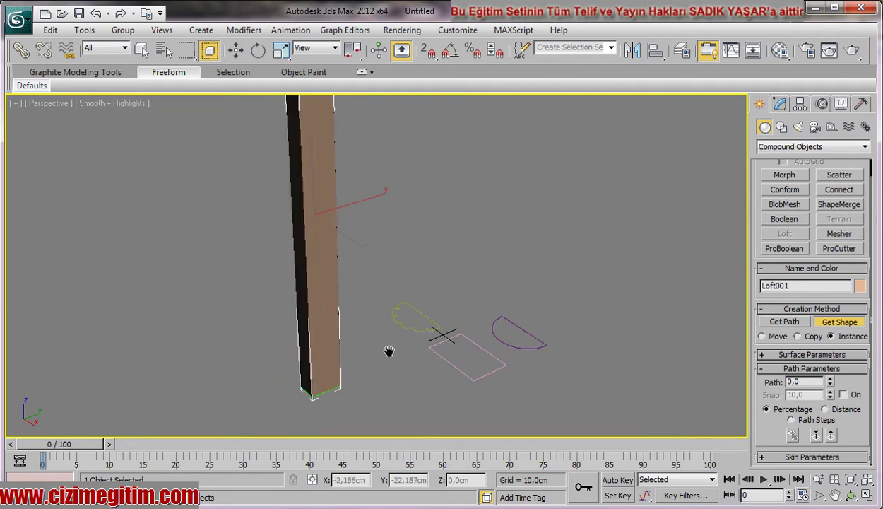
scroll(357, 319, down, 2)
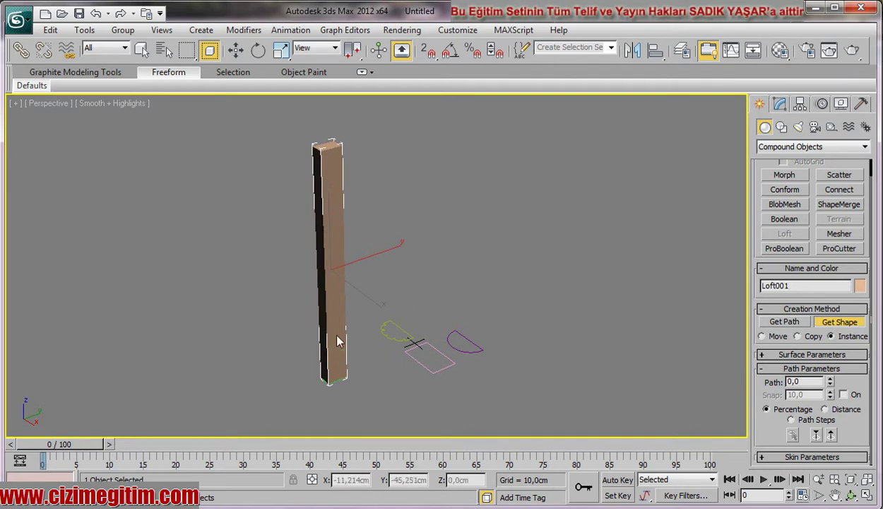
middle_drag(405, 378, 401, 369)
scroll(400, 369, up, 2)
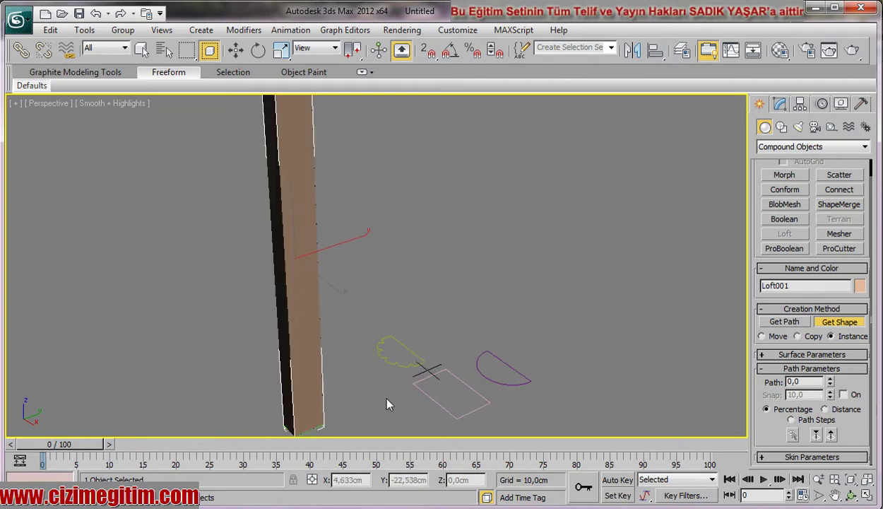
scroll(394, 359, up, 2)
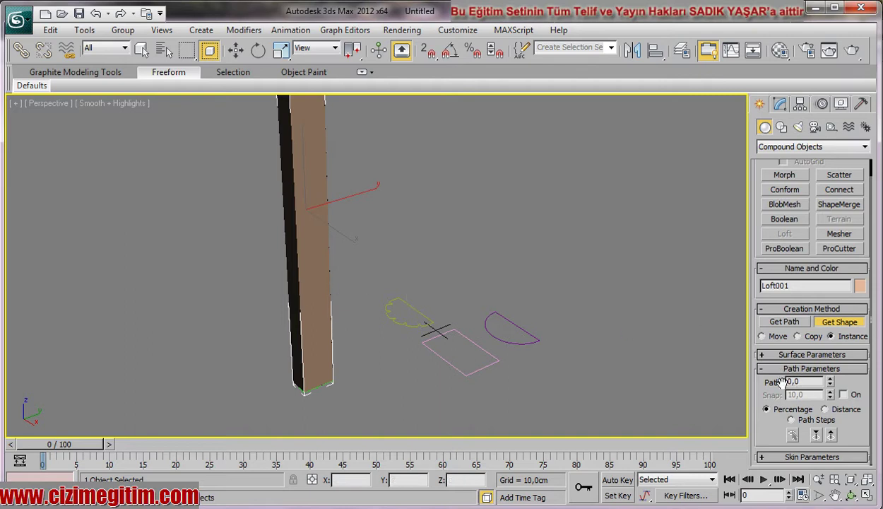
click(808, 382)
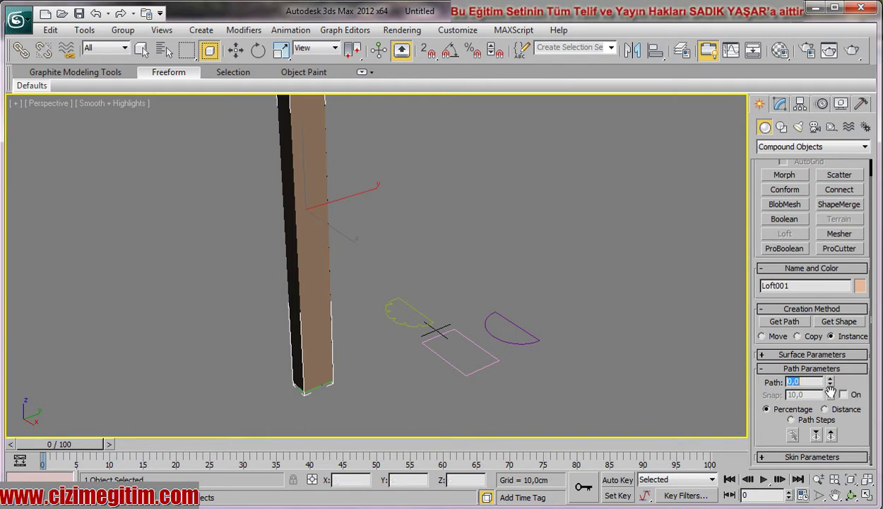
Add the purple half-circle as a second cross-section at Path 30
text(30)
click(845, 323)
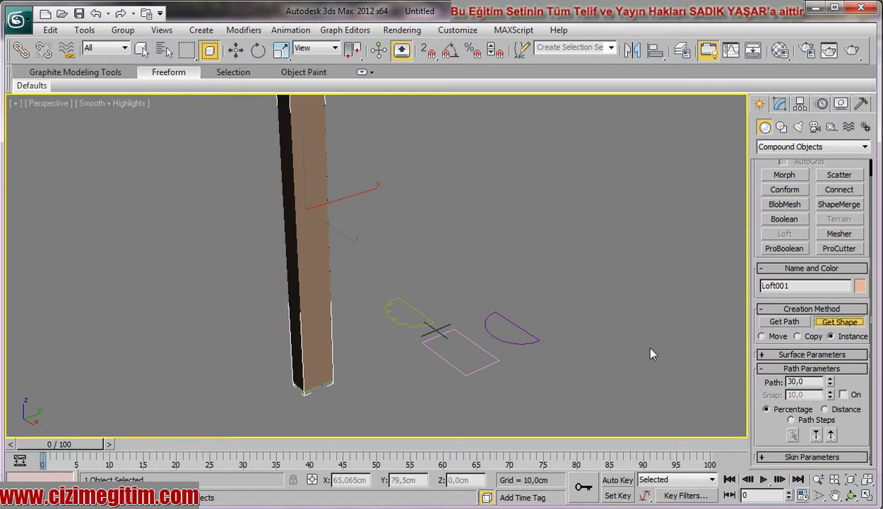
click(514, 342)
mouse_move(511, 386)
alt+middle_down()
mouse_move(410, 364)
mouse_move(434, 391)
mouse_move(417, 371)
mouse_move(428, 364)
alt+middle_up()
scroll(424, 364, down, 3)
scroll(385, 335, up, 4)
mouse_move(385, 335)
middle_down()
mouse_move(396, 309)
mouse_move(383, 260)
mouse_move(382, 292)
mouse_move(385, 250)
mouse_move(380, 300)
middle_up()
scroll(381, 262, down, 2)
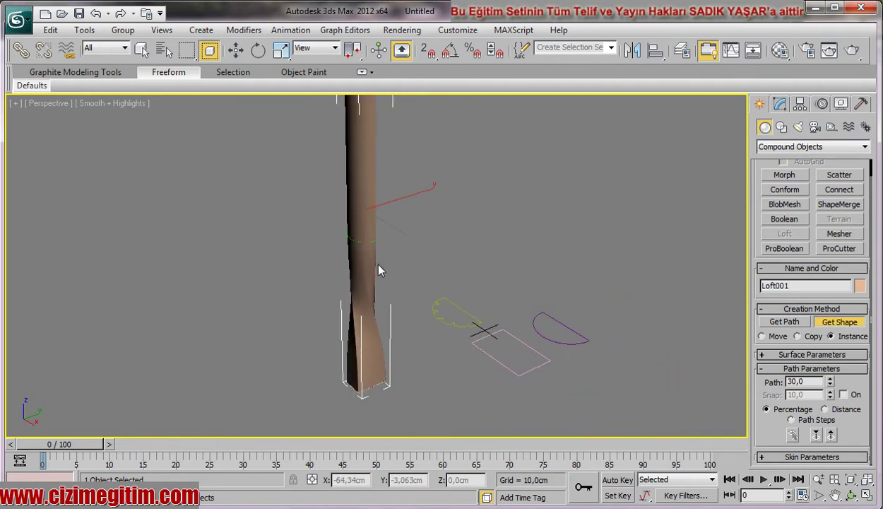
scroll(380, 272, down, 1)
scroll(381, 277, down, 1)
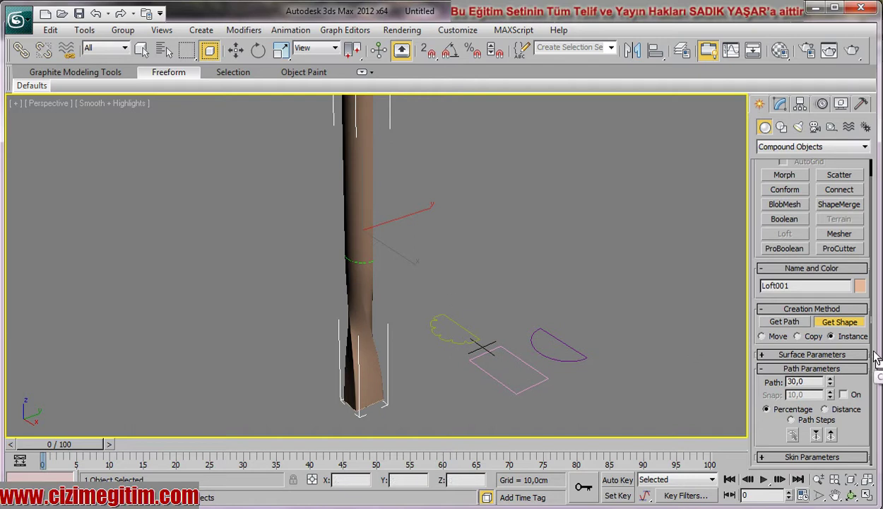
mouse_move(386, 372)
middle_down()
mouse_move(402, 369)
mouse_move(330, 344)
mouse_move(335, 361)
mouse_move(377, 382)
middle_up()
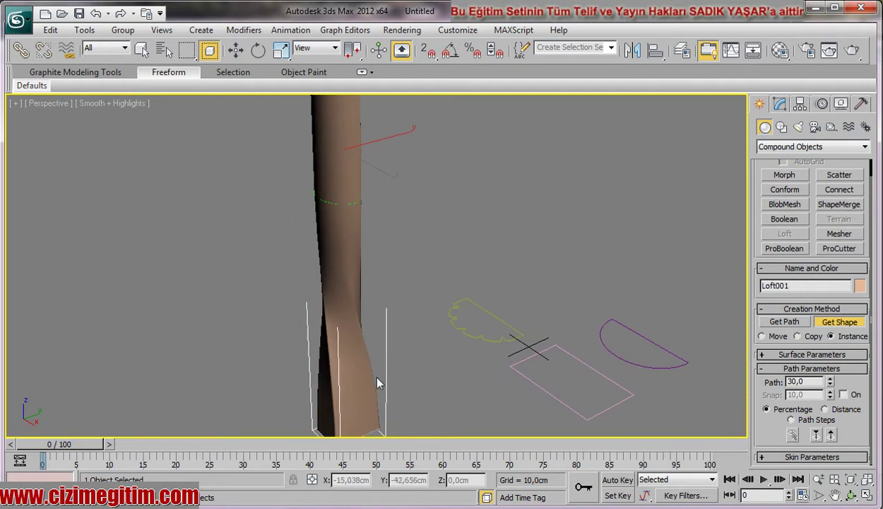
double_click(811, 381)
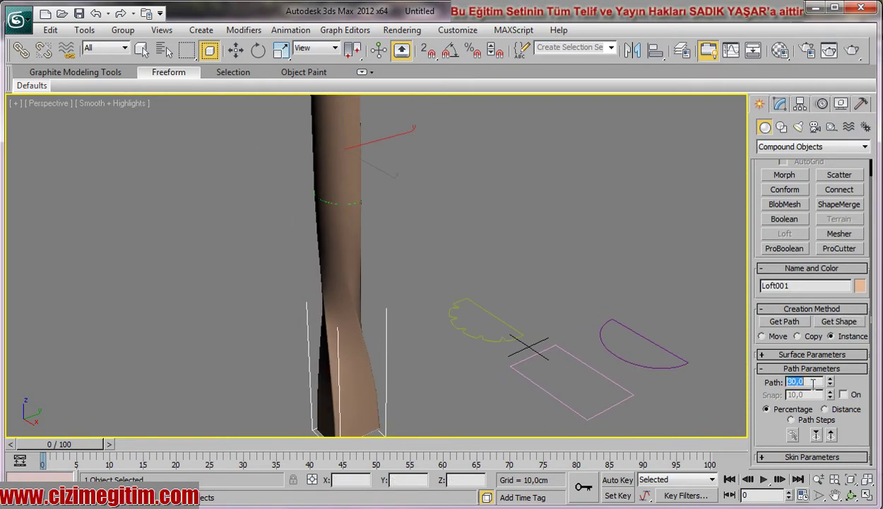
Add the yellow scalloped shape as a third cross-section at Path 50
text(50)
click(839, 321)
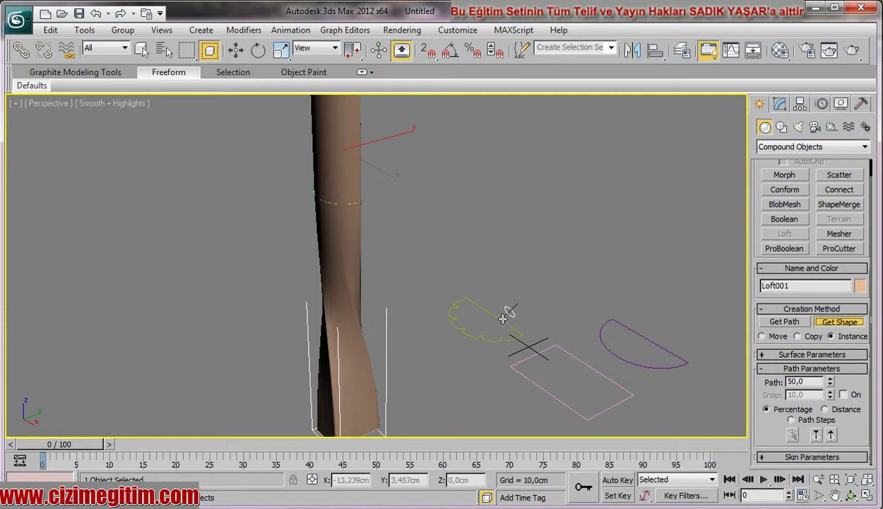
click(501, 321)
alt+middle_drag(486, 309, 383, 335)
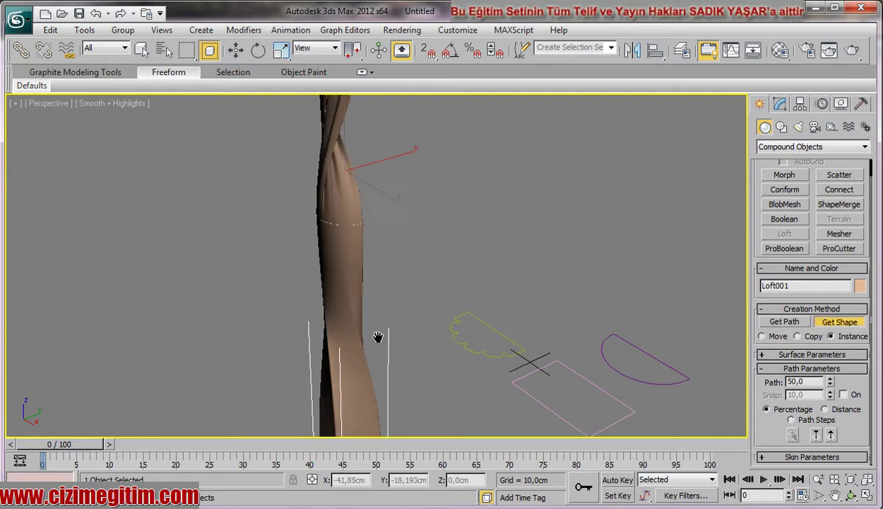
scroll(387, 339, down, 5)
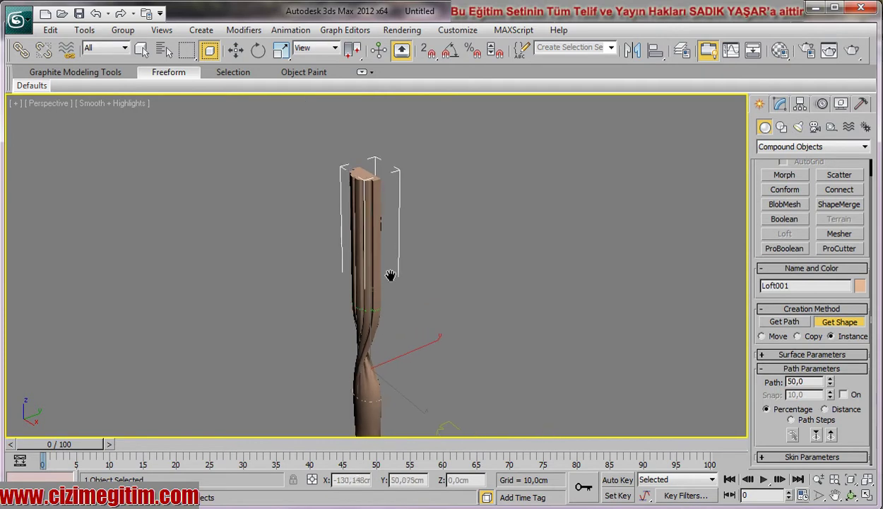
scroll(402, 312, up, 2)
scroll(395, 323, up, 2)
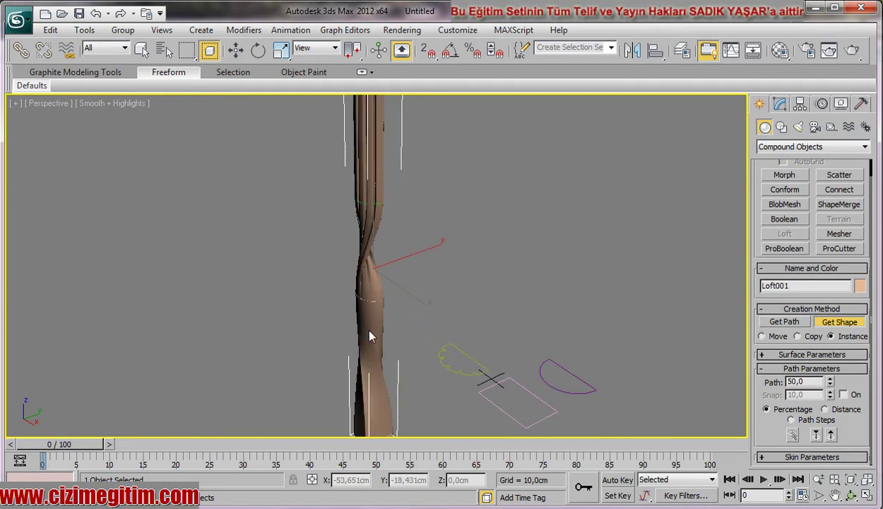
mouse_move(369, 336)
middle_down()
mouse_move(379, 210)
mouse_move(390, 296)
middle_up()
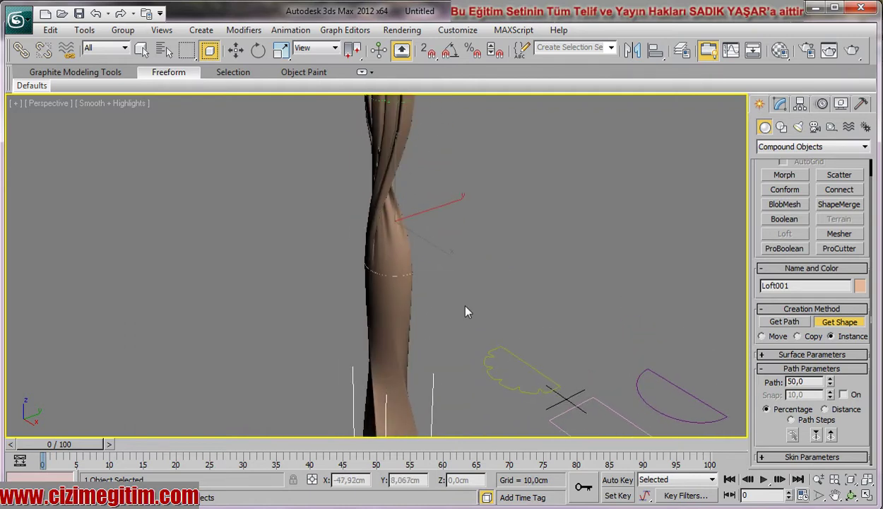
Stop picking shapes and orbit to view the whole loft column diagonally
key(w)
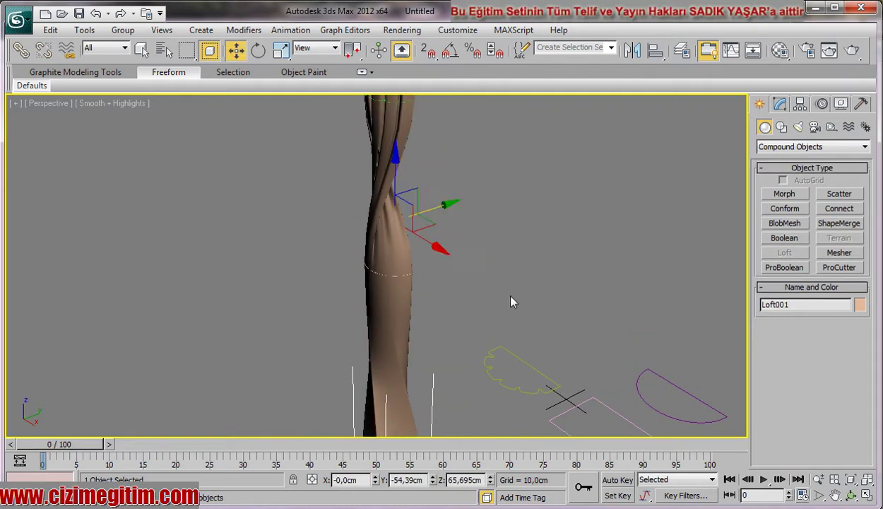
key(z)
scroll(373, 287, up, 5)
middle_drag(372, 287, 434, 288)
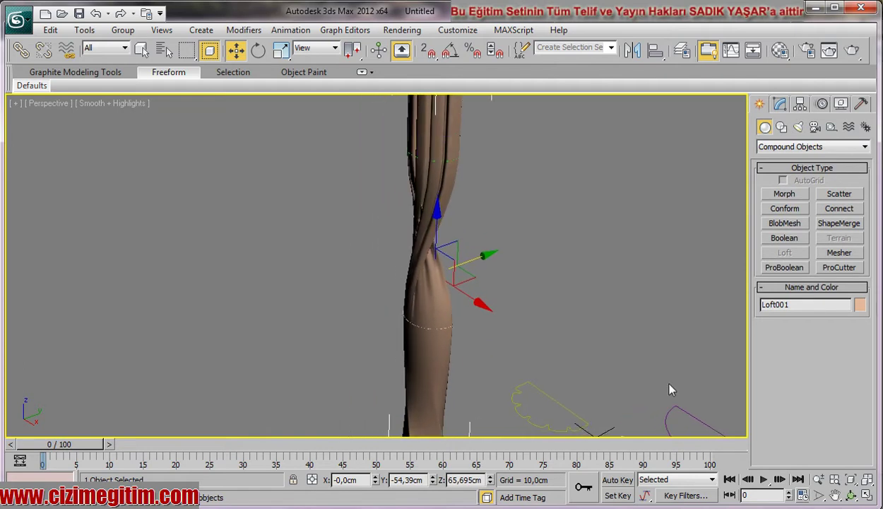
click(851, 497)
mouse_move(534, 335)
mouse_down()
mouse_move(469, 305)
mouse_move(633, 301)
mouse_move(381, 351)
mouse_move(508, 348)
mouse_move(393, 389)
mouse_move(420, 374)
mouse_move(340, 361)
mouse_move(374, 351)
mouse_up()
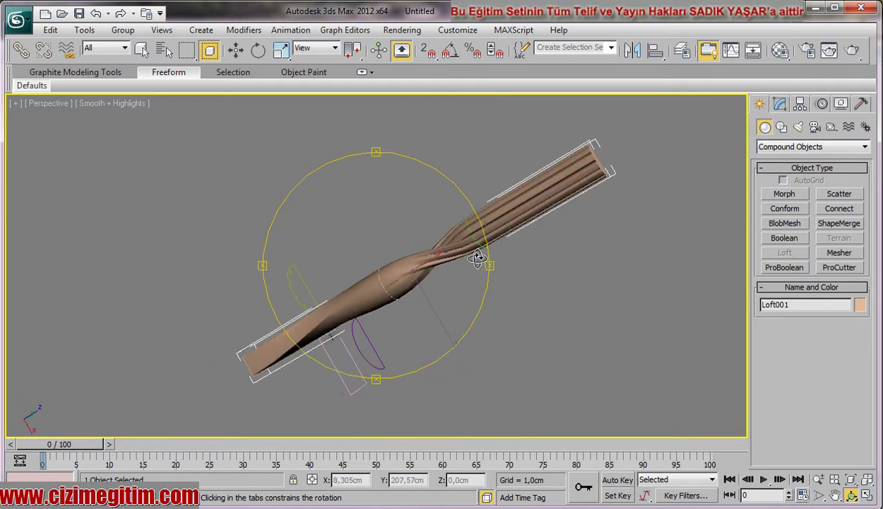
Bring the ground shapes into view and select Rectangle001
key(w)
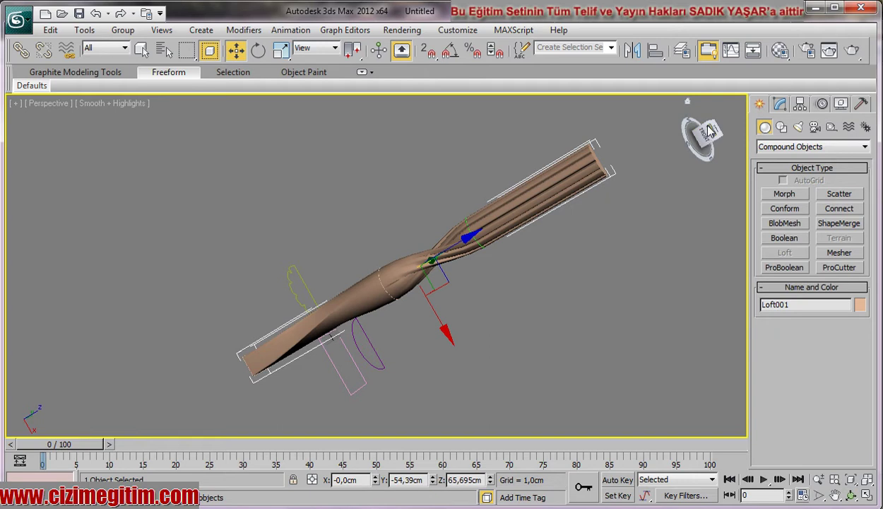
scroll(551, 216, up, 5)
scroll(551, 216, down, 5)
scroll(450, 279, up, 3)
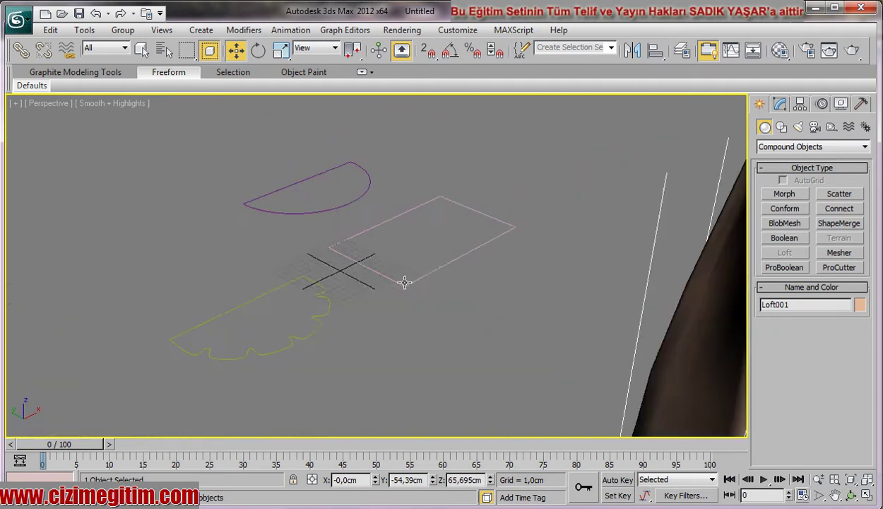
scroll(404, 280, up, 2)
scroll(407, 250, up, 2)
scroll(407, 249, down, 3)
scroll(367, 257, up, 2)
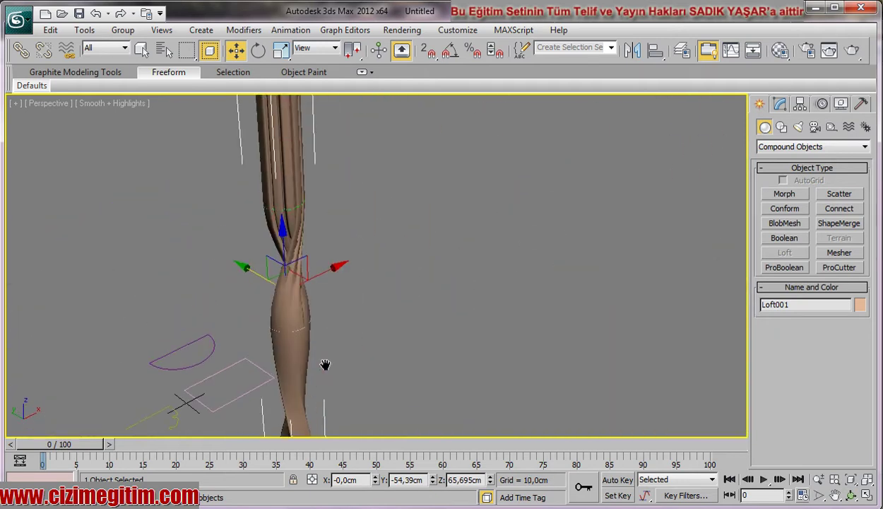
mouse_move(242, 321)
middle_down()
mouse_move(275, 288)
mouse_move(324, 315)
middle_up()
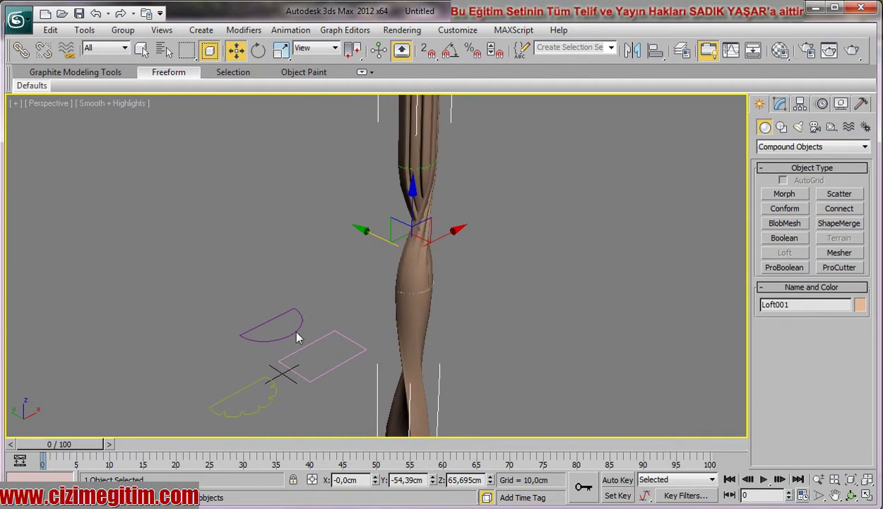
click(332, 368)
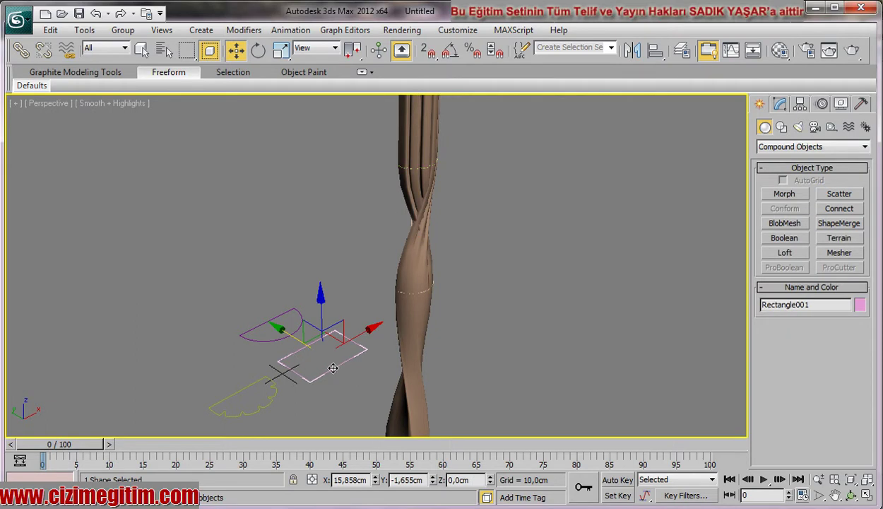
Inspect the rectangle's vertex numbering at Vertex level in the Modify panel
middle_drag(259, 378, 357, 340)
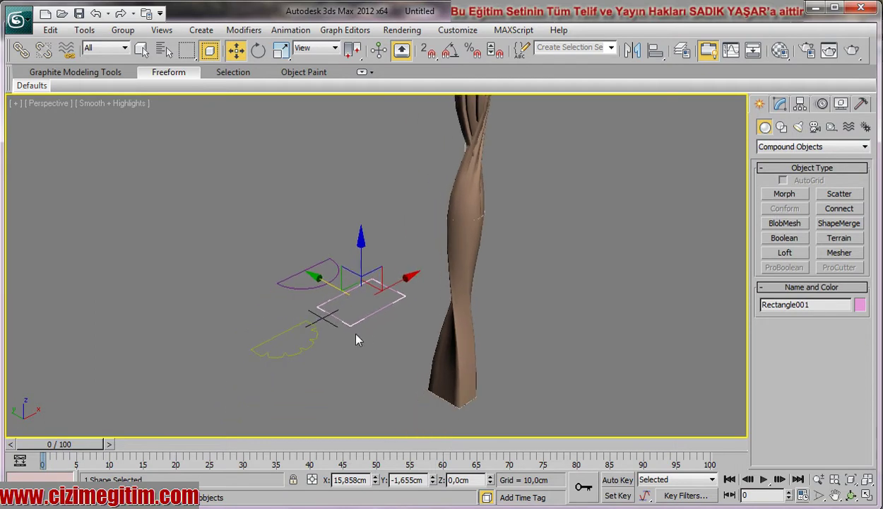
click(781, 105)
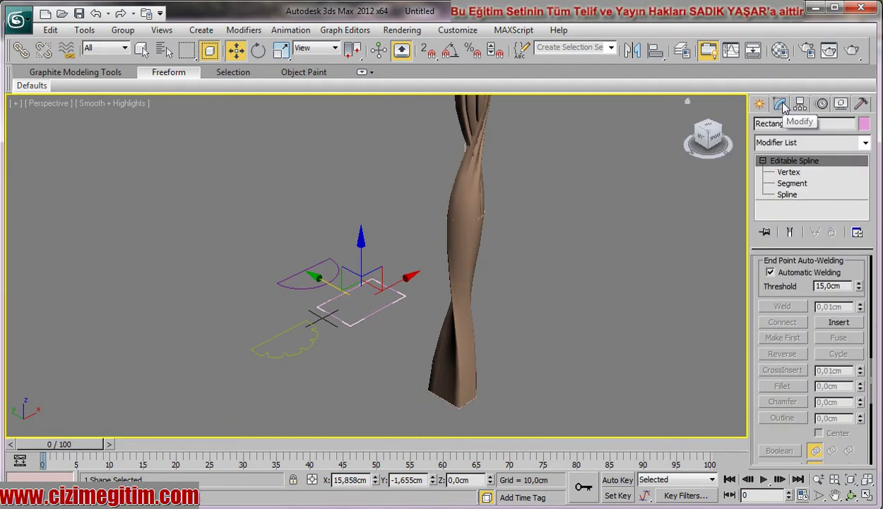
click(789, 172)
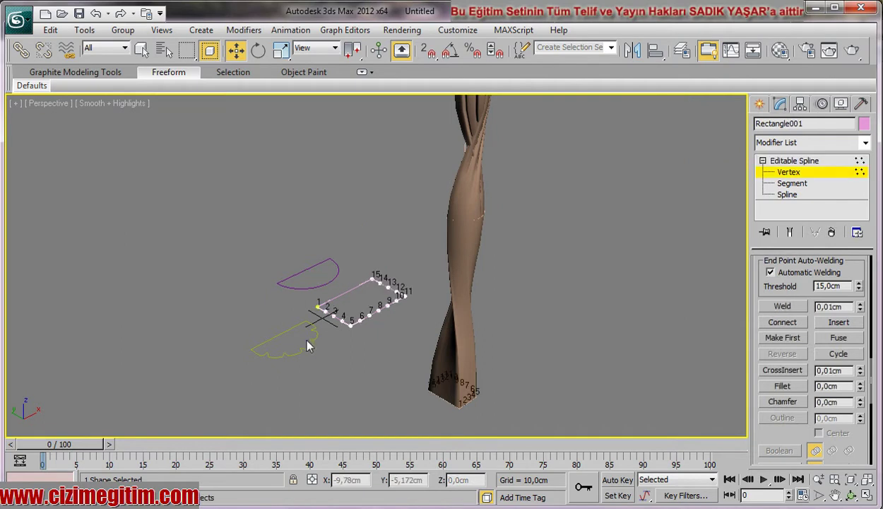
scroll(368, 362, up, 1)
scroll(365, 367, up, 2)
mouse_move(380, 391)
middle_down()
mouse_move(361, 295)
mouse_move(366, 331)
middle_up()
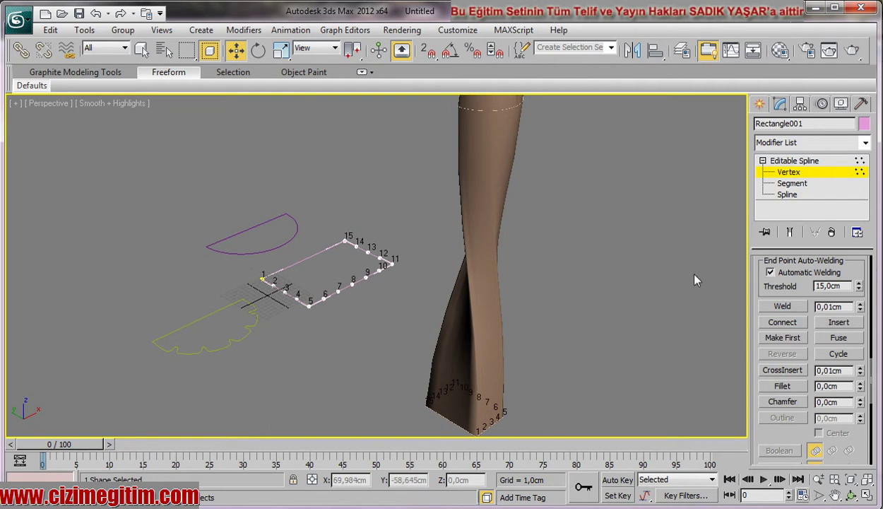
scroll(802, 263, up, 3)
scroll(802, 267, up, 3)
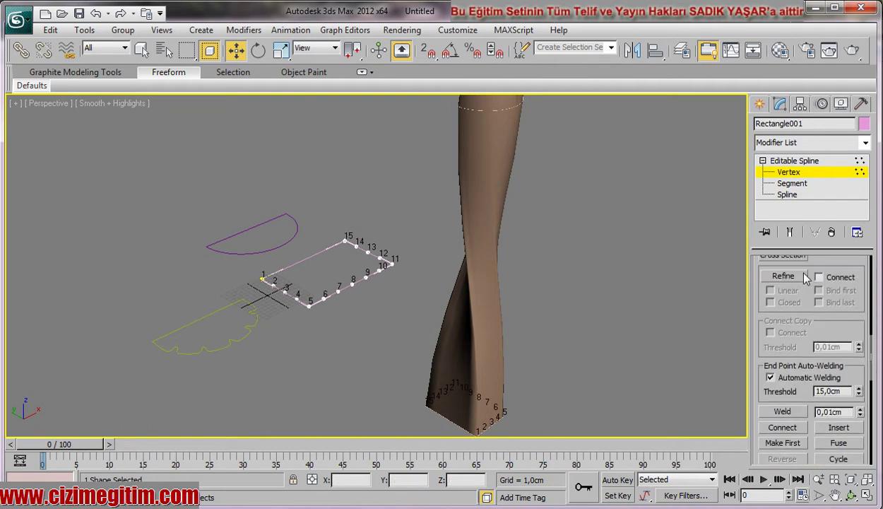
scroll(802, 272, up, 3)
scroll(802, 277, up, 2)
scroll(801, 278, up, 2)
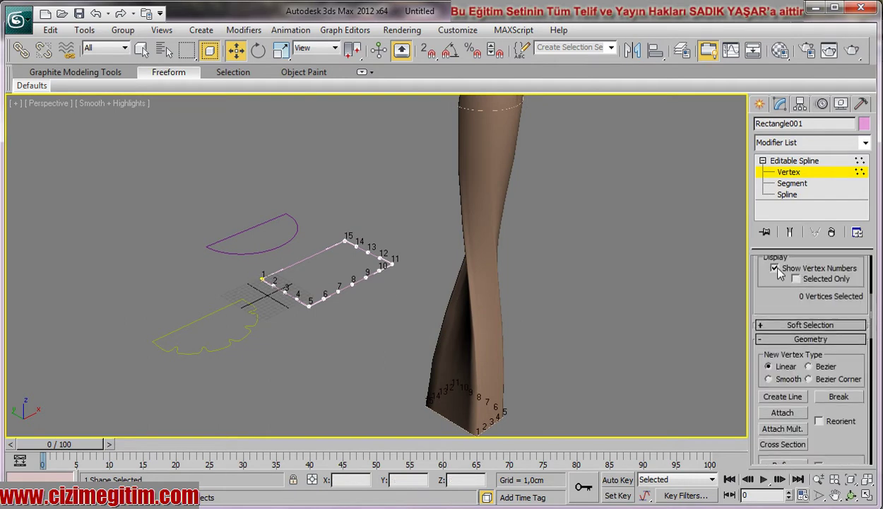
click(775, 268)
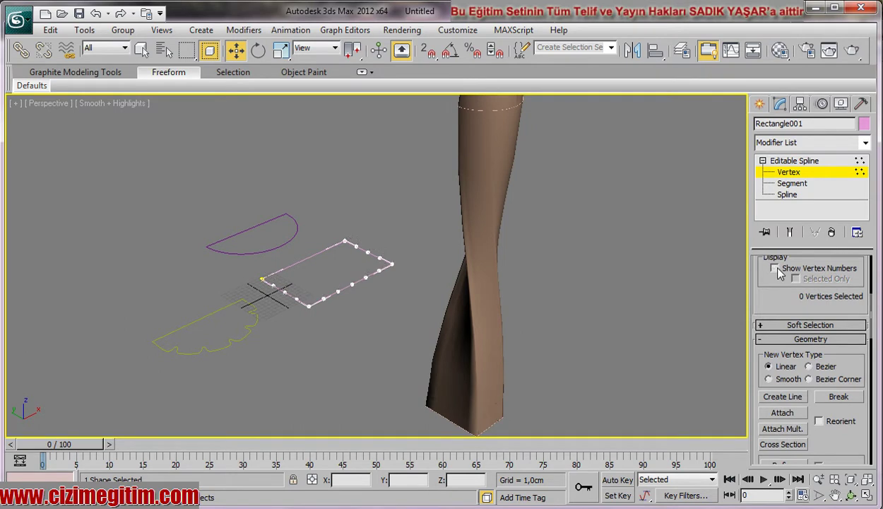
click(774, 269)
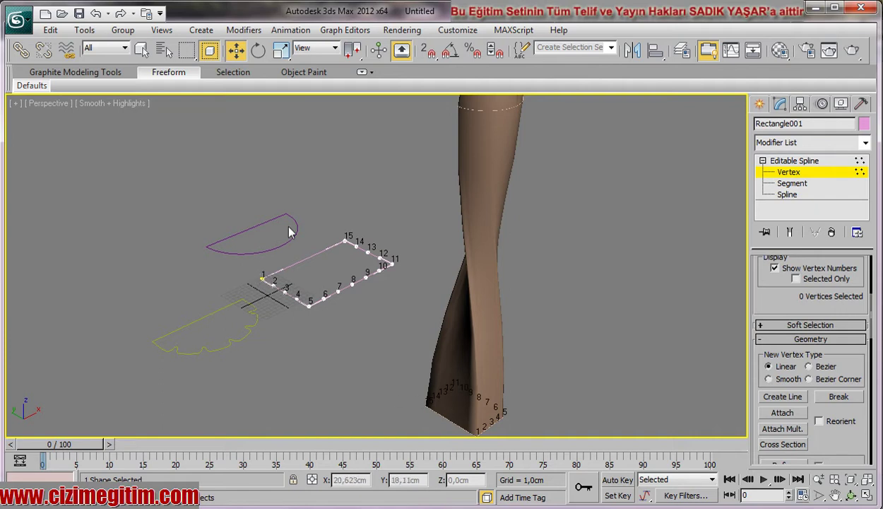
middle_drag(427, 268, 476, 367)
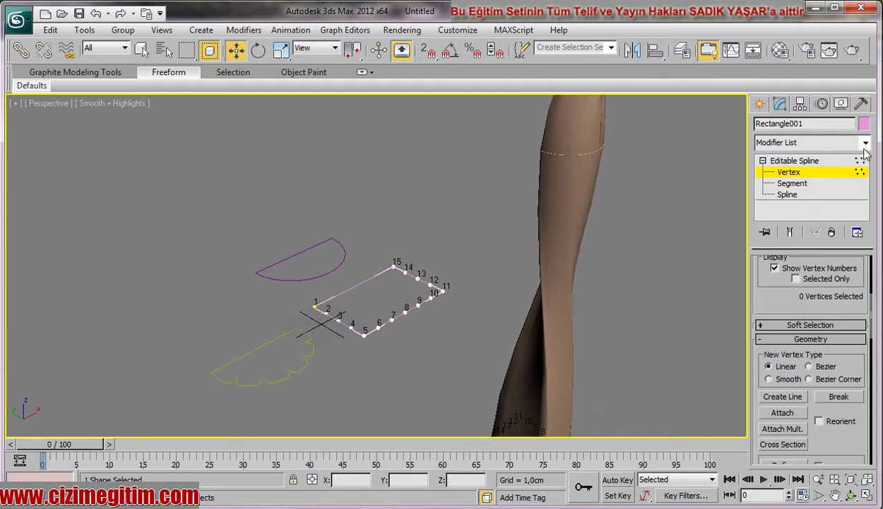
click(784, 159)
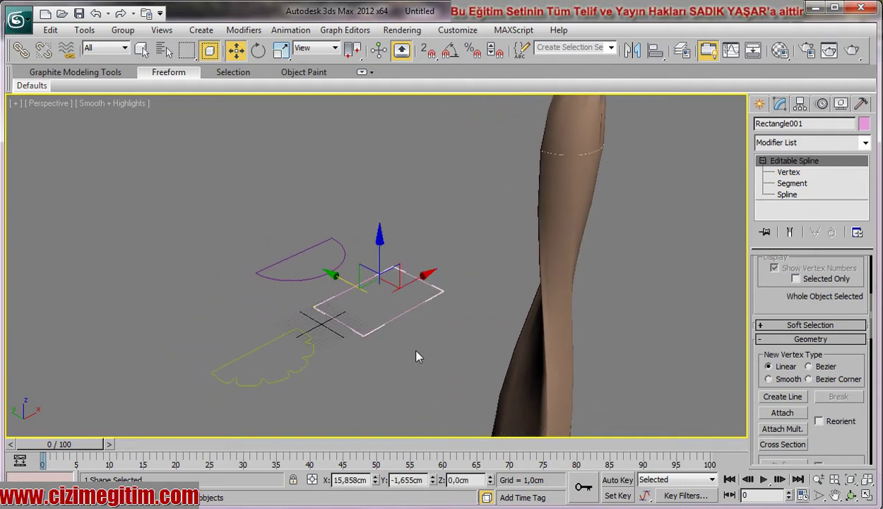
Make vertex 10 the first vertex of semicircle Circle002
click(307, 281)
middle_drag(307, 282, 321, 298)
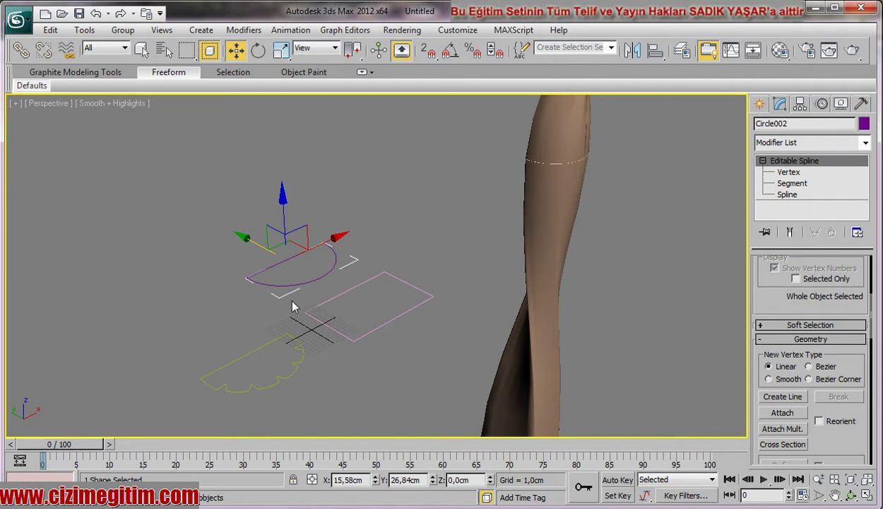
click(800, 171)
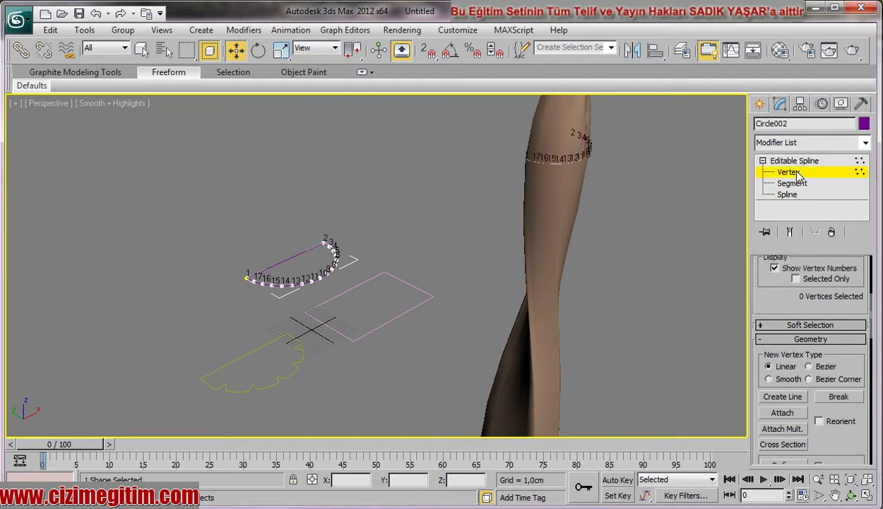
middle_drag(509, 259, 495, 248)
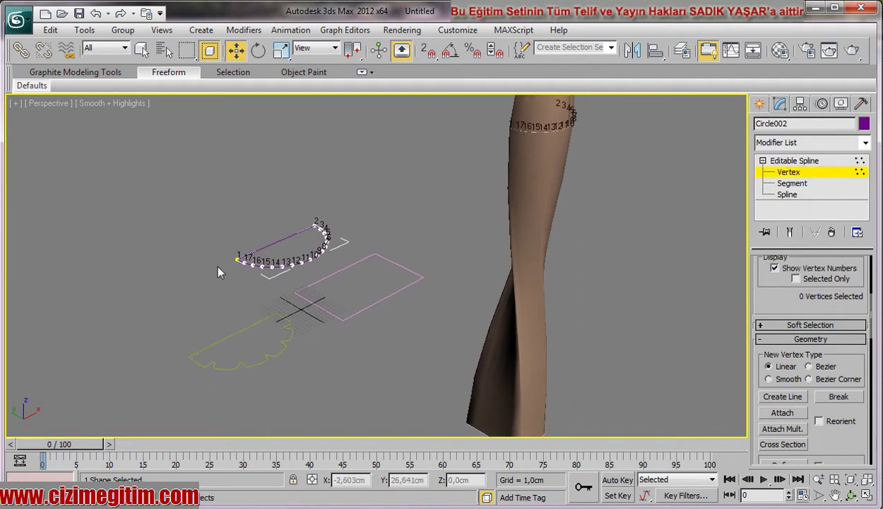
scroll(253, 279, down, 3)
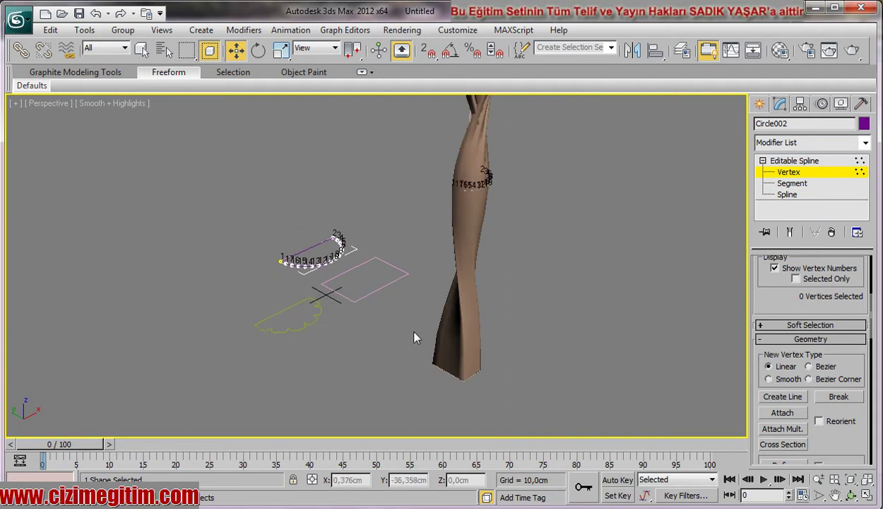
middle_drag(358, 301, 355, 343)
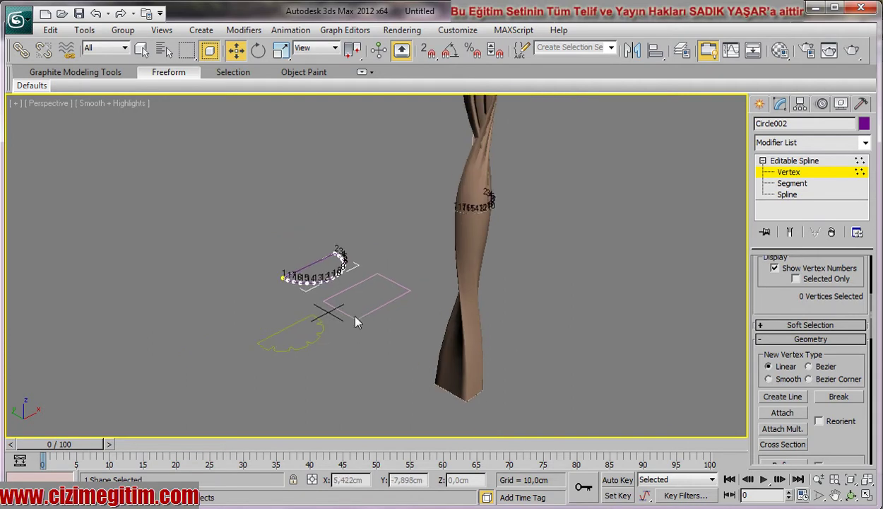
scroll(355, 343, up, 2)
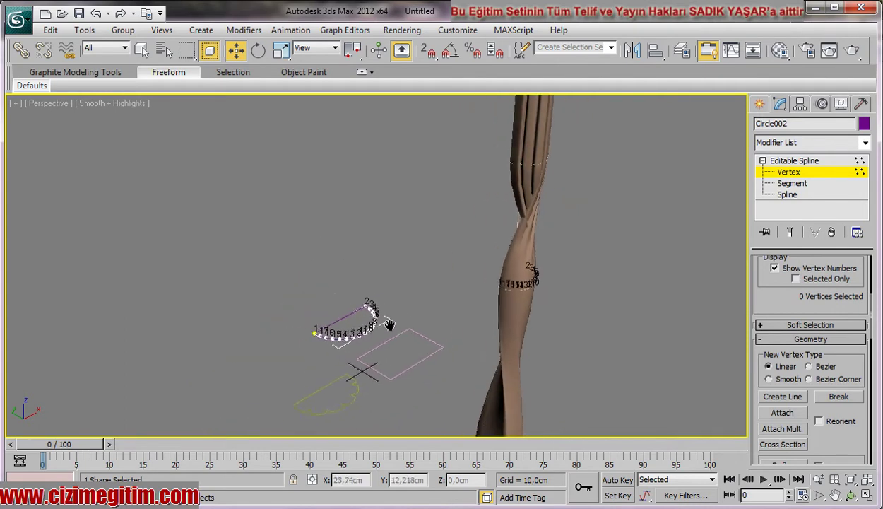
middle_drag(355, 343, 387, 311)
scroll(387, 311, up, 3)
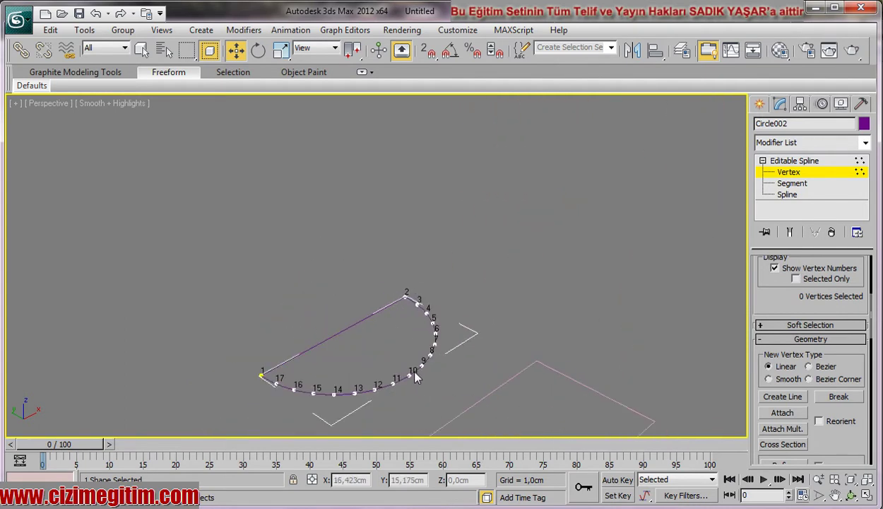
middle_drag(415, 379, 421, 370)
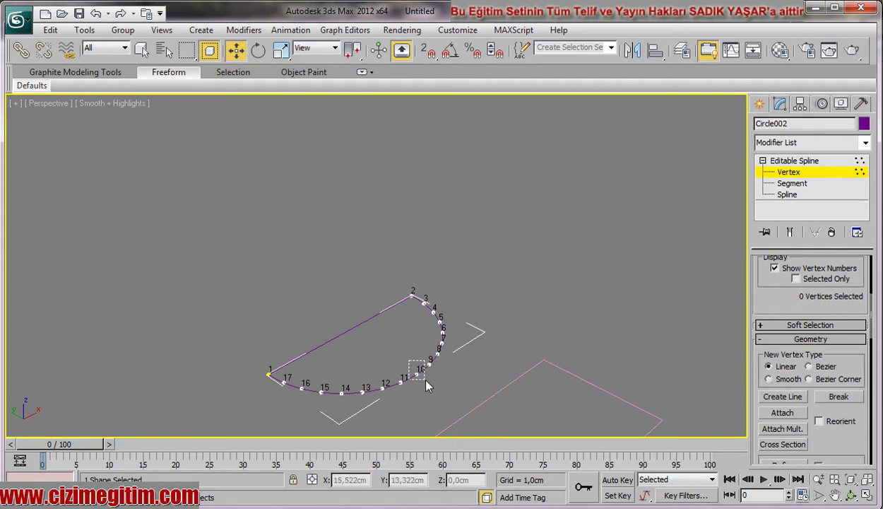
drag(410, 361, 428, 383)
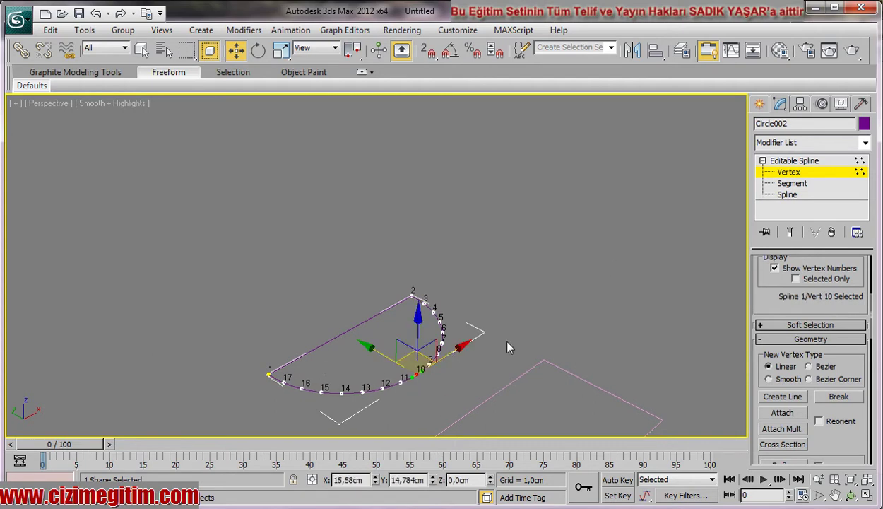
scroll(764, 322, down, 2)
scroll(763, 321, down, 1)
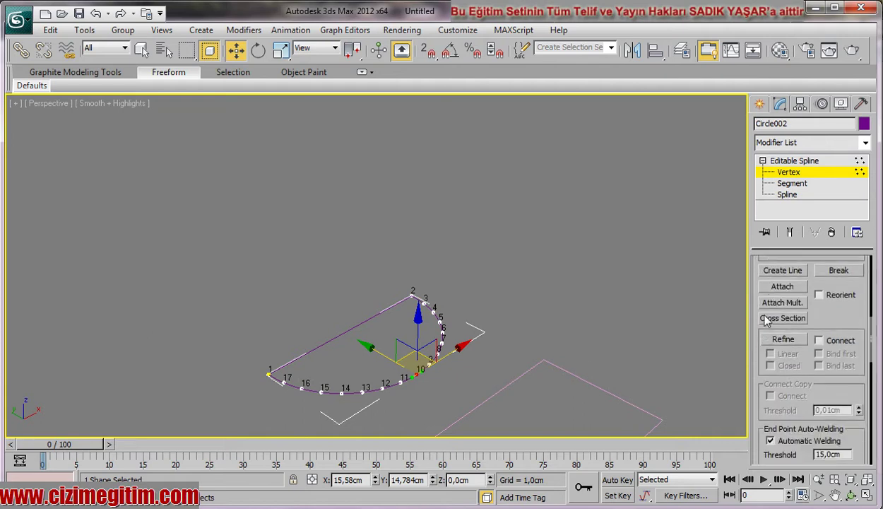
scroll(763, 321, down, 2)
scroll(763, 322, down, 2)
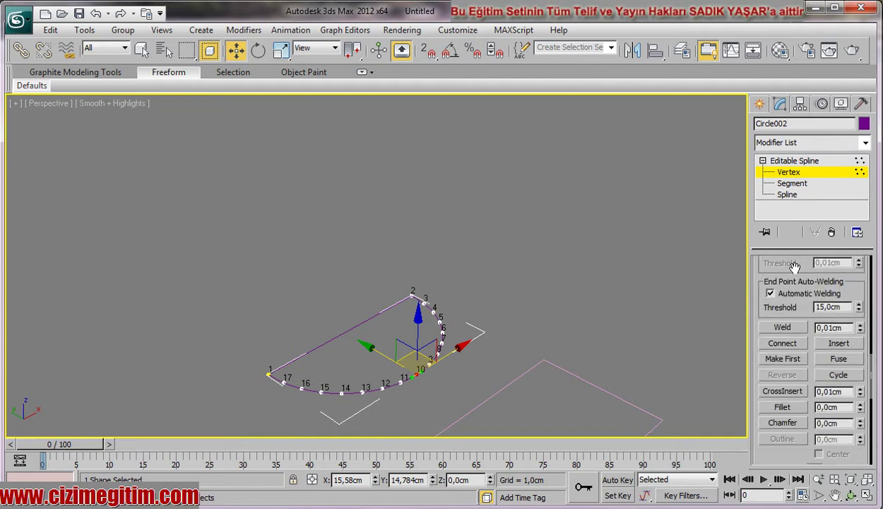
click(789, 361)
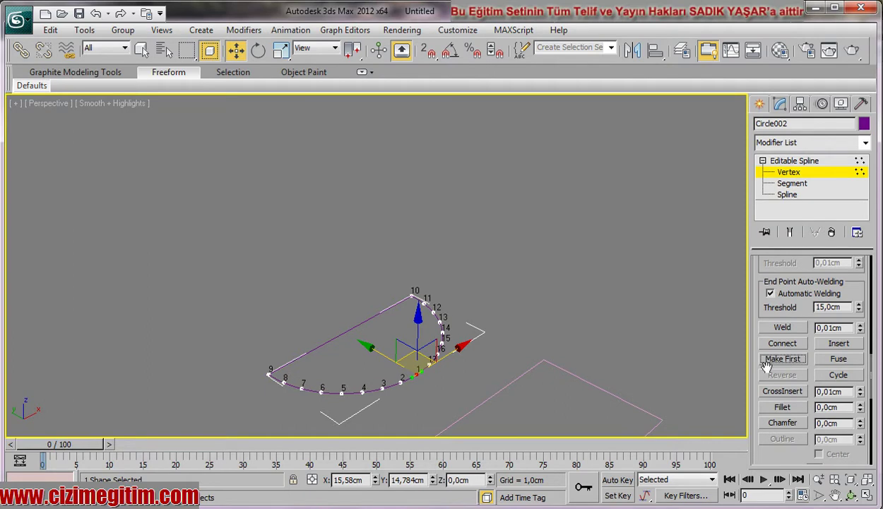
Clear the vertex selection and pan back to frame the semicircle
click(455, 378)
middle_drag(420, 383, 420, 300)
scroll(420, 300, down, 5)
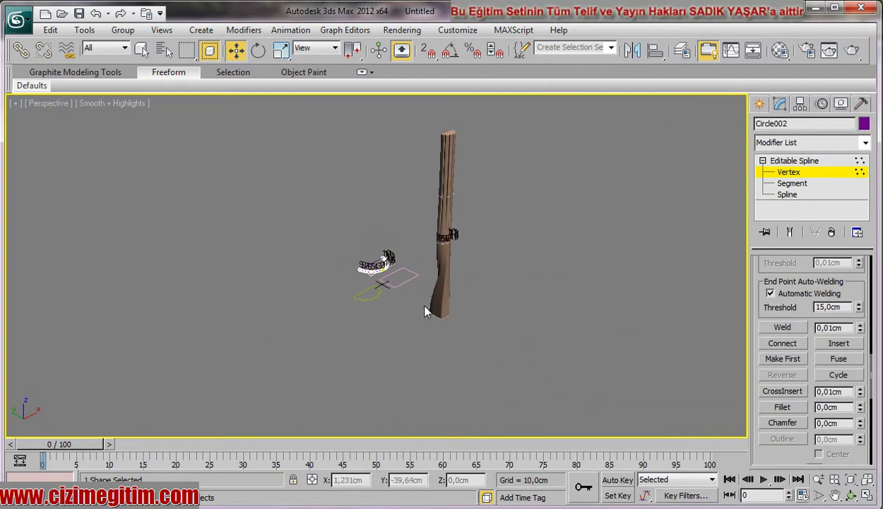
scroll(467, 242, up, 1)
scroll(467, 254, up, 1)
scroll(475, 274, up, 2)
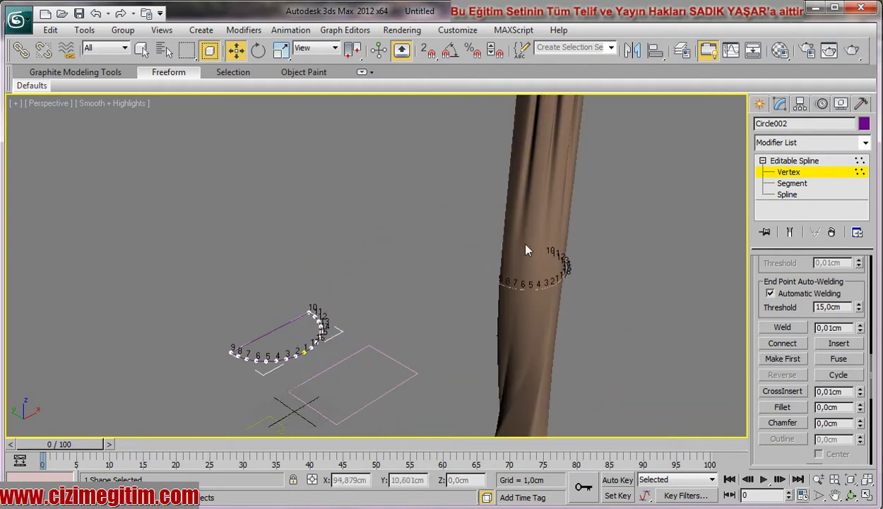
middle_drag(513, 238, 396, 316)
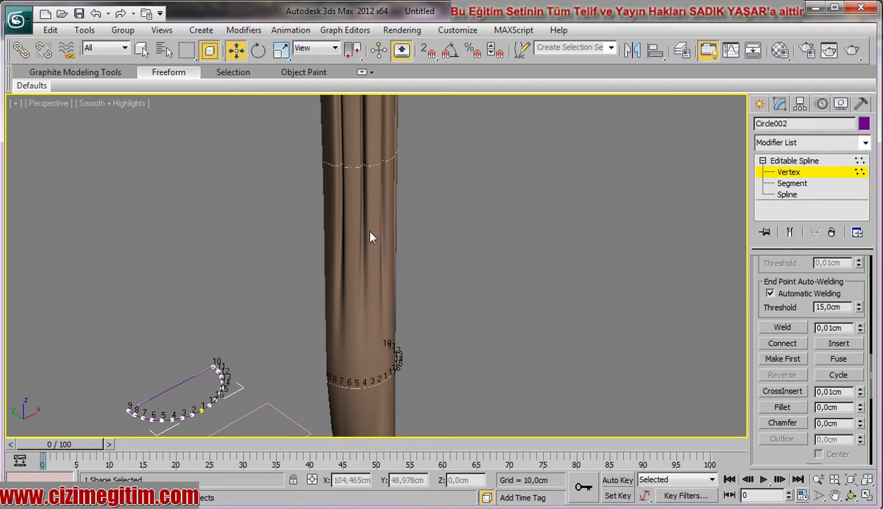
middle_drag(216, 360, 347, 282)
scroll(347, 282, down, 3)
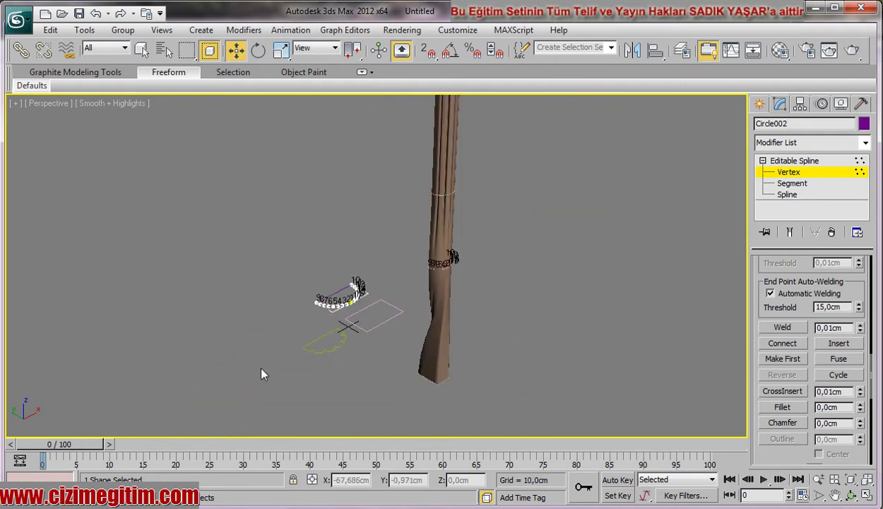
middle_drag(262, 371, 270, 322)
scroll(269, 321, down, 1)
middle_drag(361, 289, 368, 324)
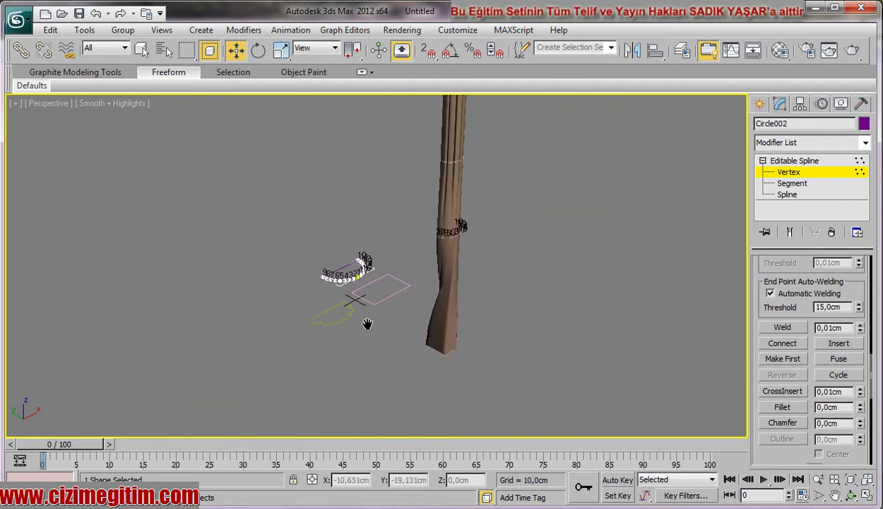
Make vertex 8 the first vertex of Rectangle001 at Vertex level
click(788, 171)
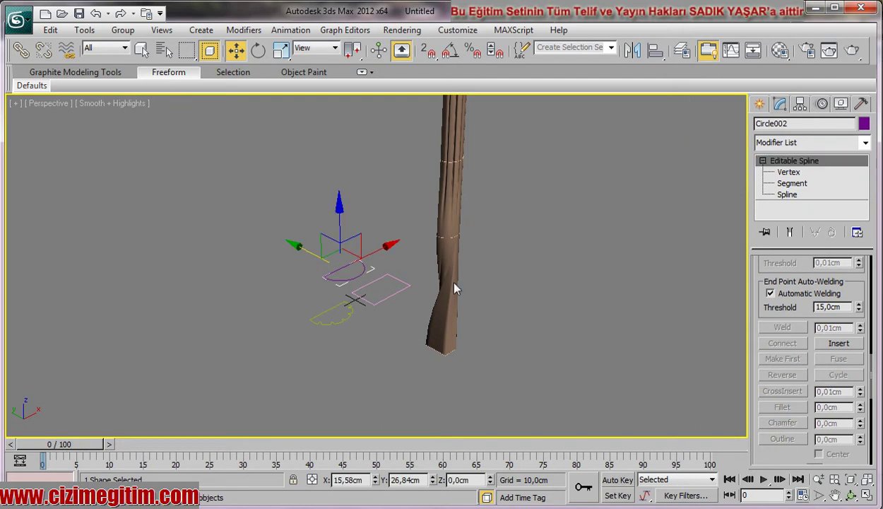
click(394, 296)
middle_drag(386, 348, 367, 372)
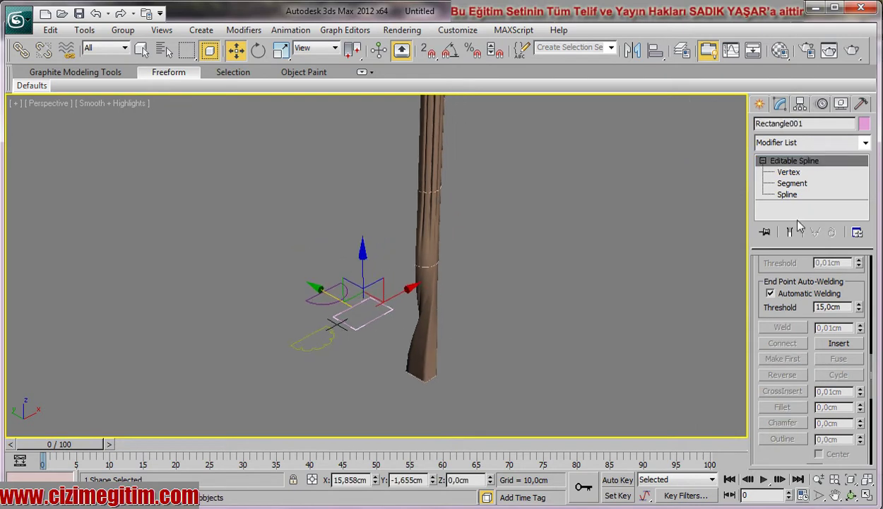
click(800, 178)
scroll(380, 346, up, 1)
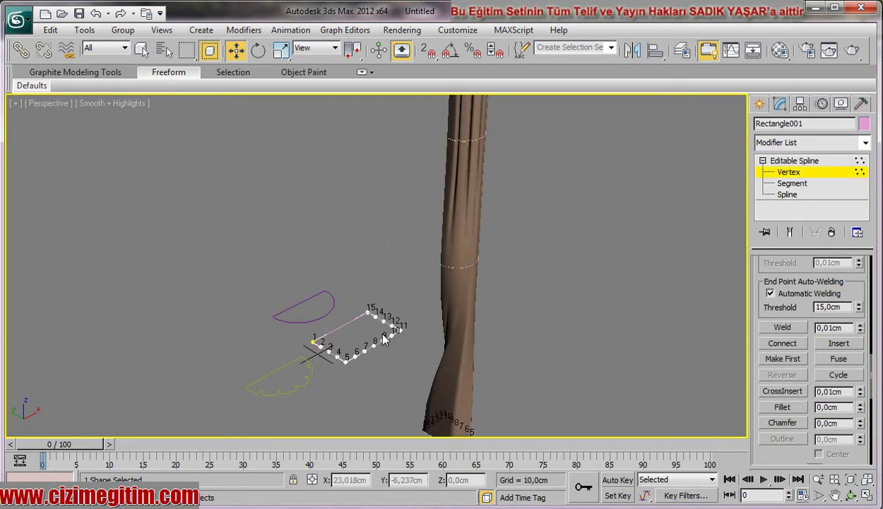
scroll(375, 339, up, 1)
scroll(361, 332, up, 3)
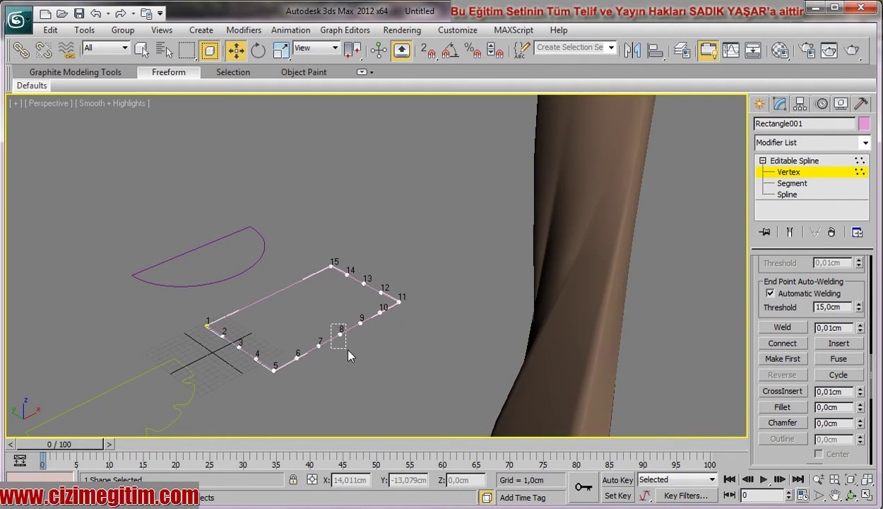
drag(348, 350, 361, 362)
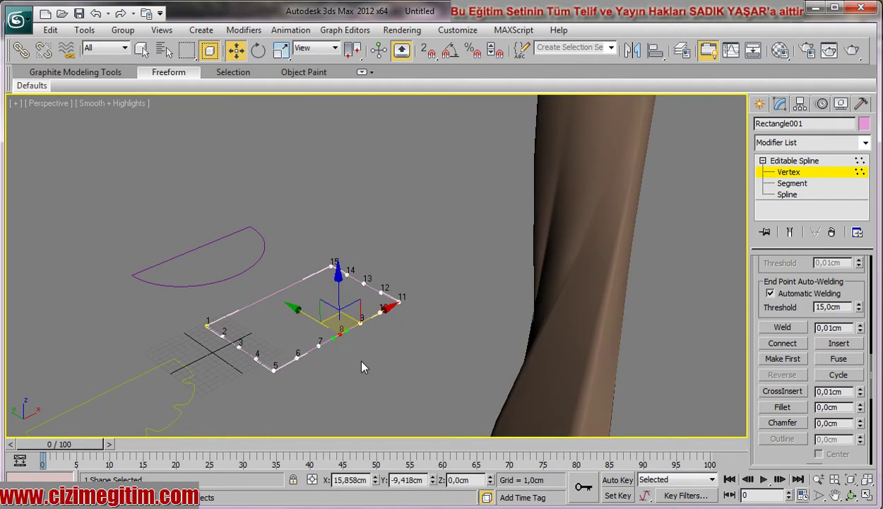
click(788, 358)
scroll(452, 366, down, 4)
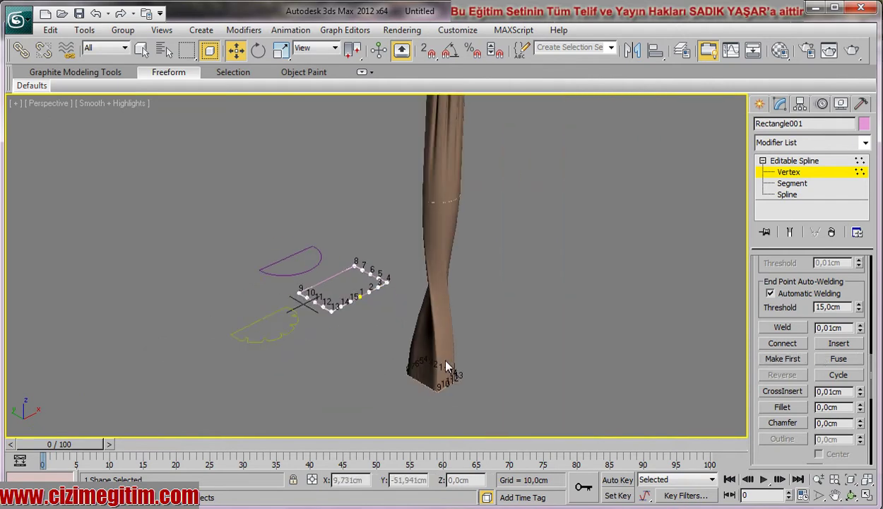
scroll(466, 360, up, 2)
scroll(495, 351, up, 1)
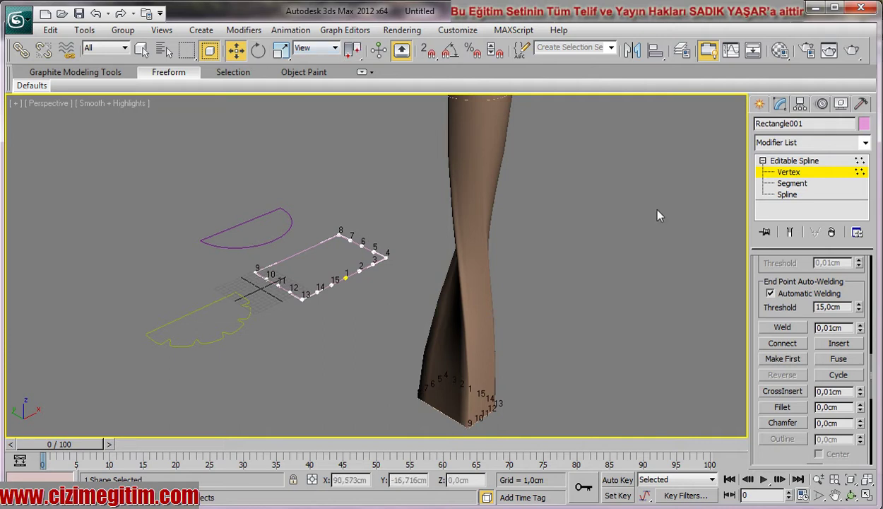
Select Loft001 and switch to its Shape sub-object level
click(794, 161)
click(438, 406)
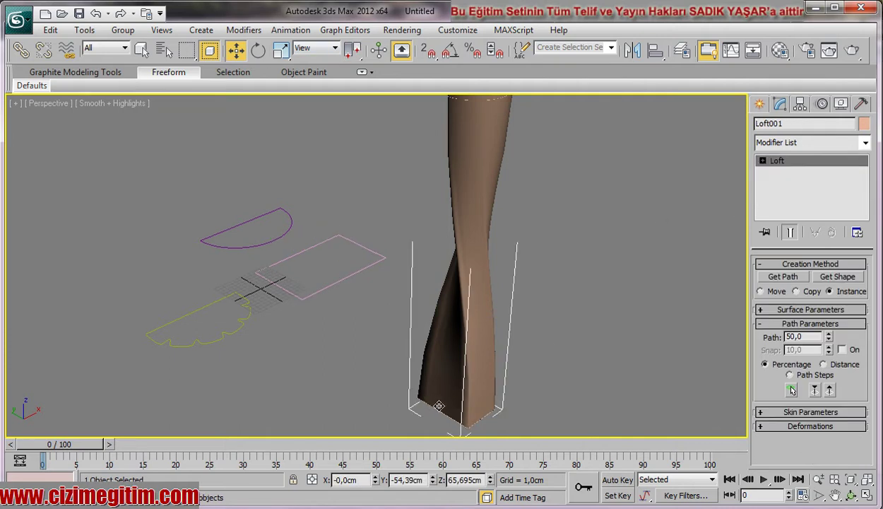
middle_drag(542, 381, 481, 392)
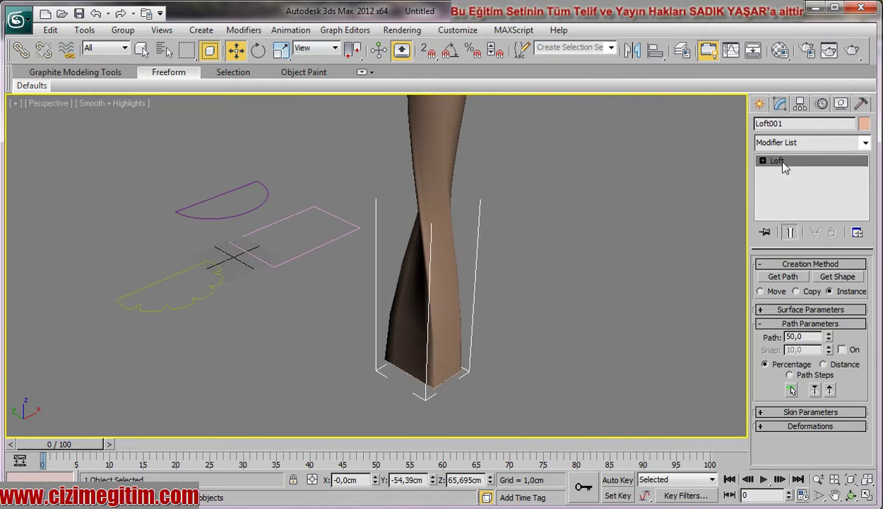
scroll(502, 211, down, 3)
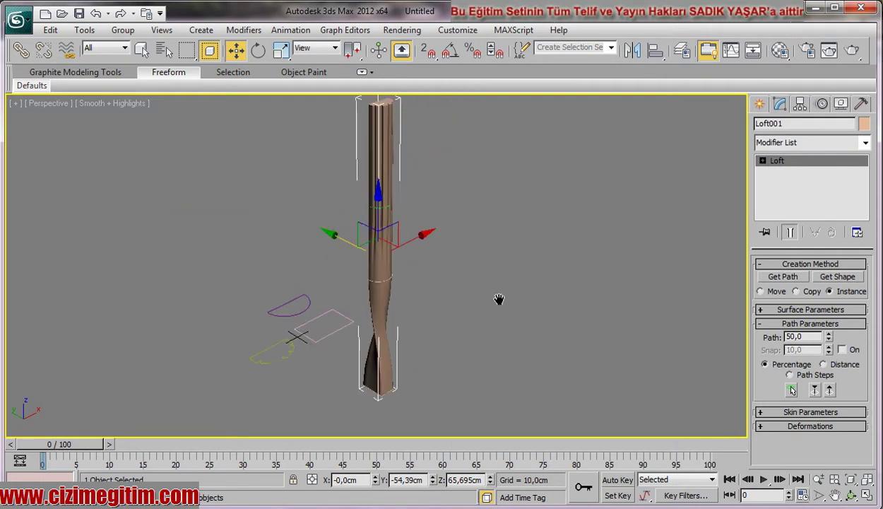
scroll(499, 299, down, 2)
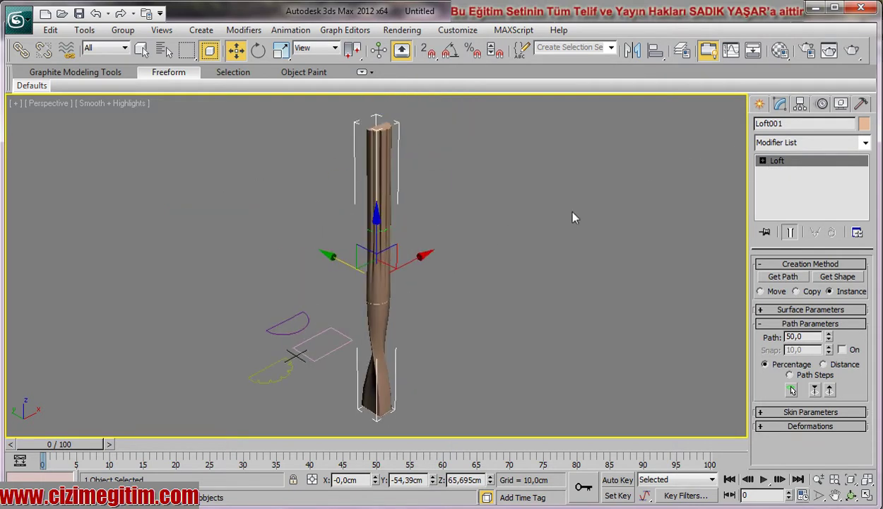
click(763, 161)
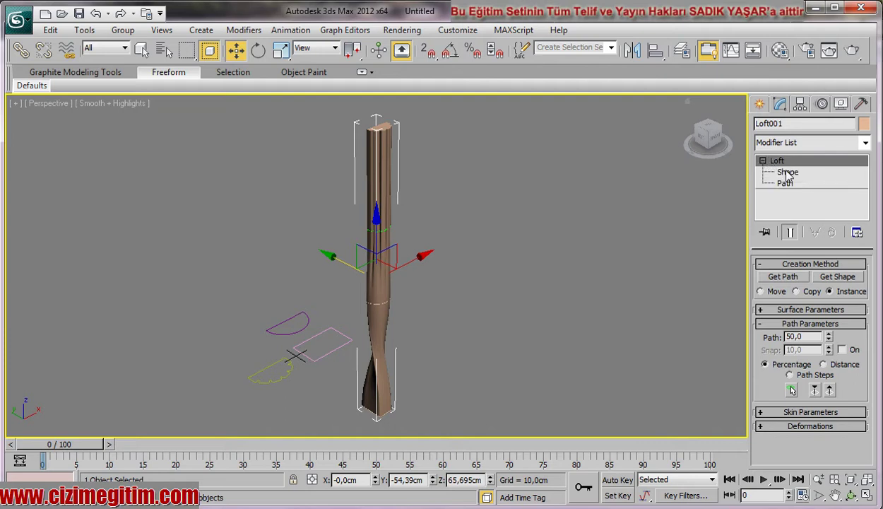
click(788, 172)
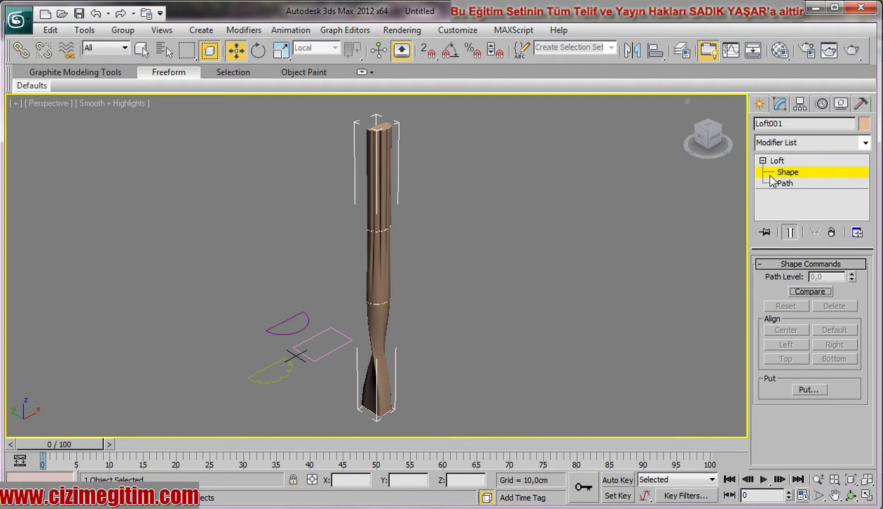
Pick the cross-section at the column's base and activate Select and Rotate
middle_drag(476, 283, 487, 244)
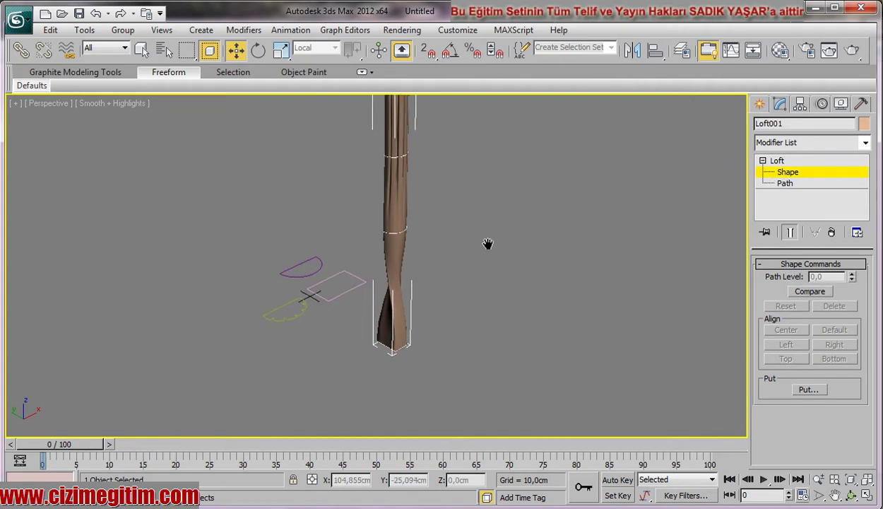
click(397, 344)
scroll(423, 344, up, 2)
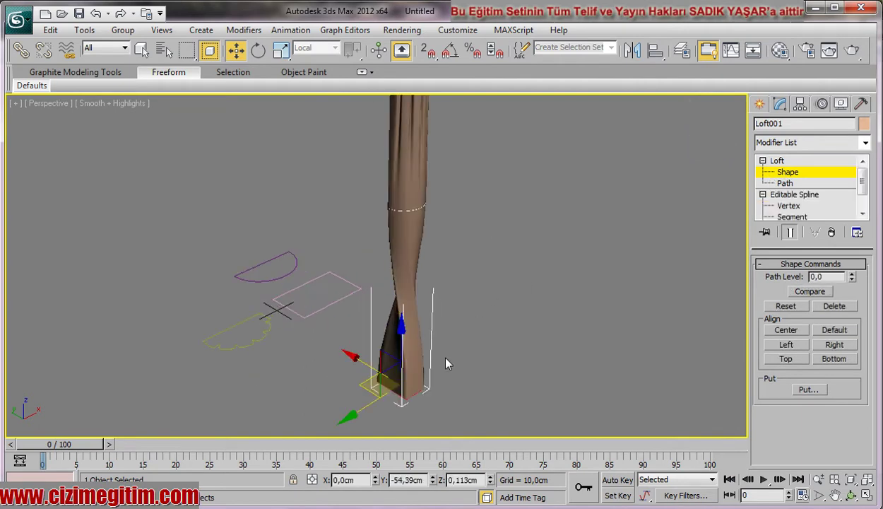
scroll(445, 363, up, 2)
middle_drag(453, 375, 427, 276)
middle_drag(499, 309, 488, 353)
click(259, 51)
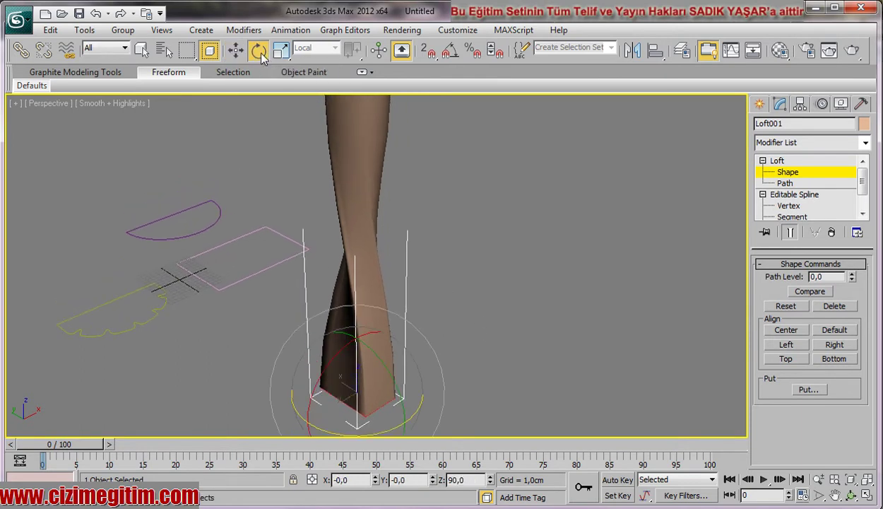
middle_drag(438, 367, 438, 345)
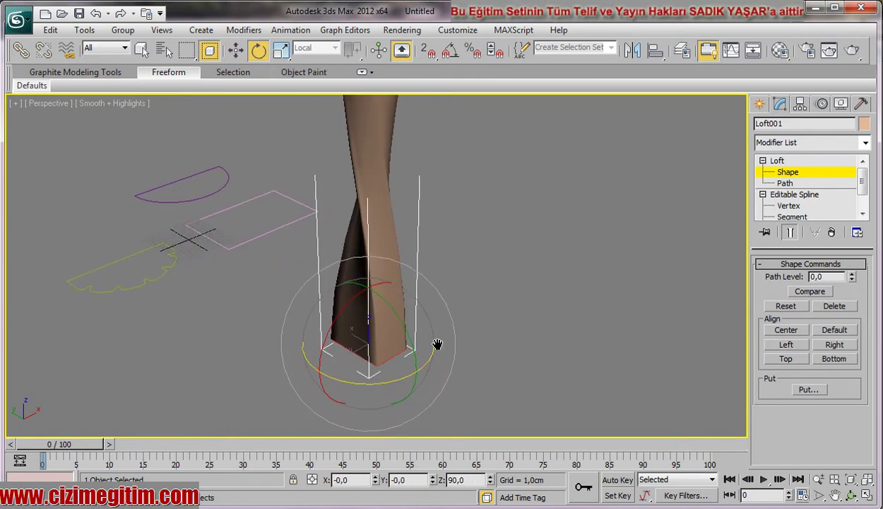
Rotate the base shape in Transform Type-In with Offset Z 90, then -180
right_click(258, 53)
text(9)
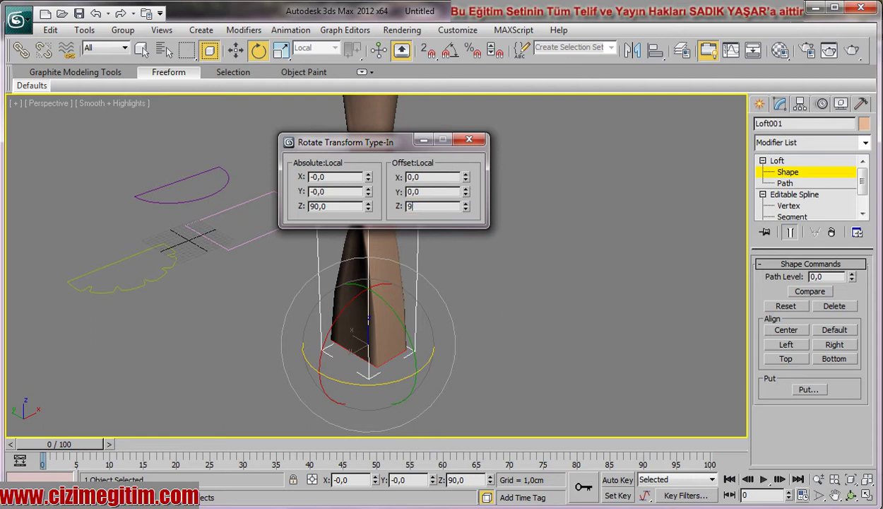
text(0)
key(Return)
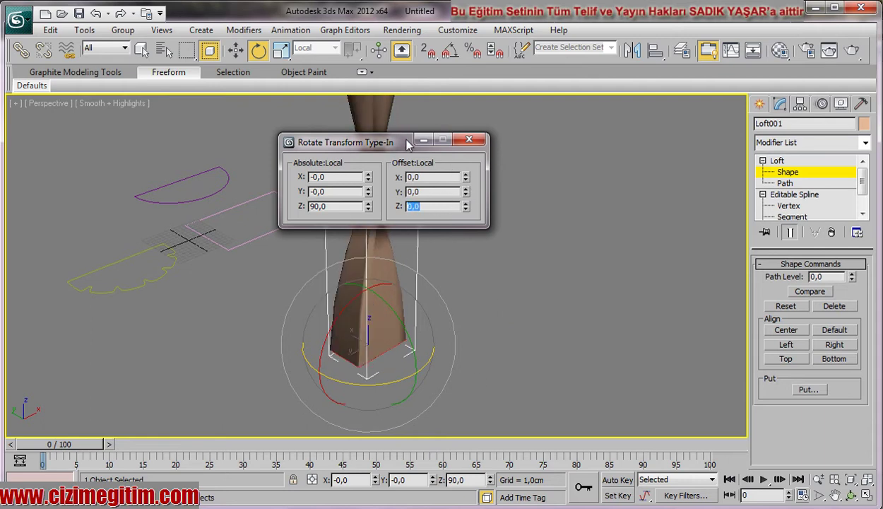
drag(407, 144, 602, 184)
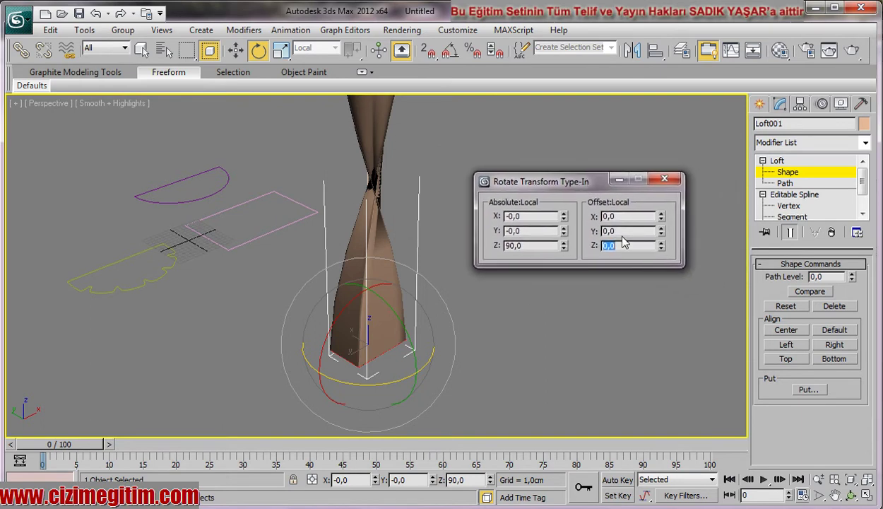
text(-180)
key(Return)
Close Transform Type-In, return to Loft level and orbit to see the upright column
alt+middle_drag(428, 265, 360, 291)
mouse_move(398, 320)
alt+middle_down()
mouse_move(366, 262)
mouse_move(354, 358)
alt+middle_up()
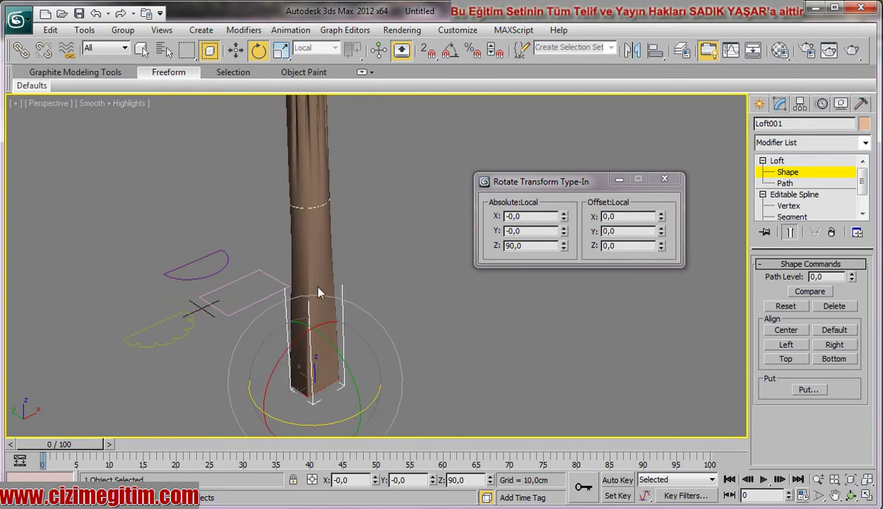
scroll(310, 281, up, 5)
scroll(280, 282, down, 3)
mouse_move(257, 279)
middle_down()
mouse_move(247, 345)
mouse_move(288, 266)
mouse_move(305, 335)
mouse_move(293, 275)
mouse_move(302, 264)
middle_up()
scroll(263, 246, down, 2)
scroll(259, 292, down, 2)
scroll(287, 351, down, 2)
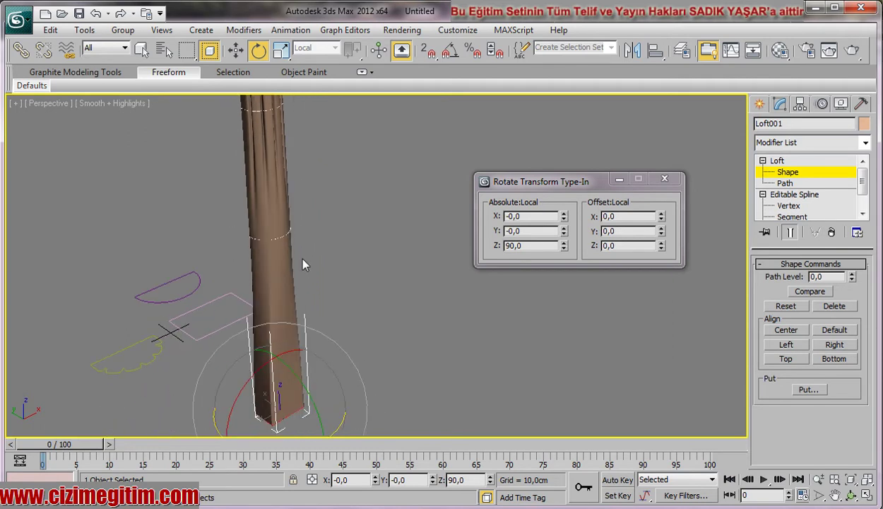
click(664, 178)
click(778, 161)
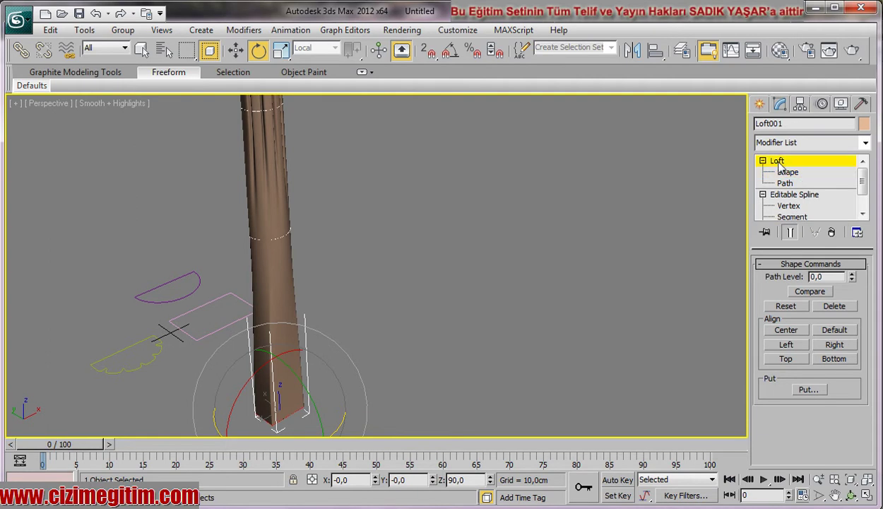
mouse_move(322, 387)
alt+middle_down()
mouse_move(305, 325)
mouse_move(309, 353)
alt+middle_up()
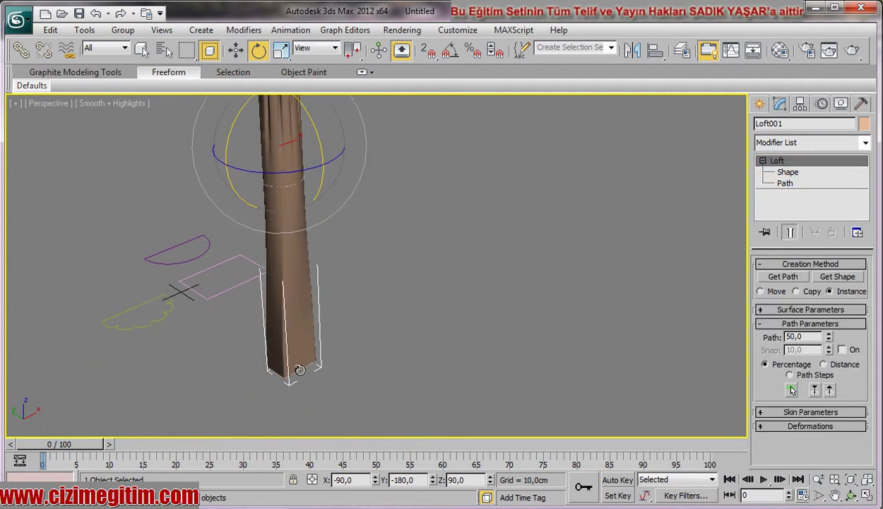
mouse_move(402, 318)
alt+middle_down()
mouse_move(288, 202)
mouse_move(290, 244)
alt+middle_up()
Move Loft001 down on Z to about 59,325 cm and re-enter Shape level
click(456, 203)
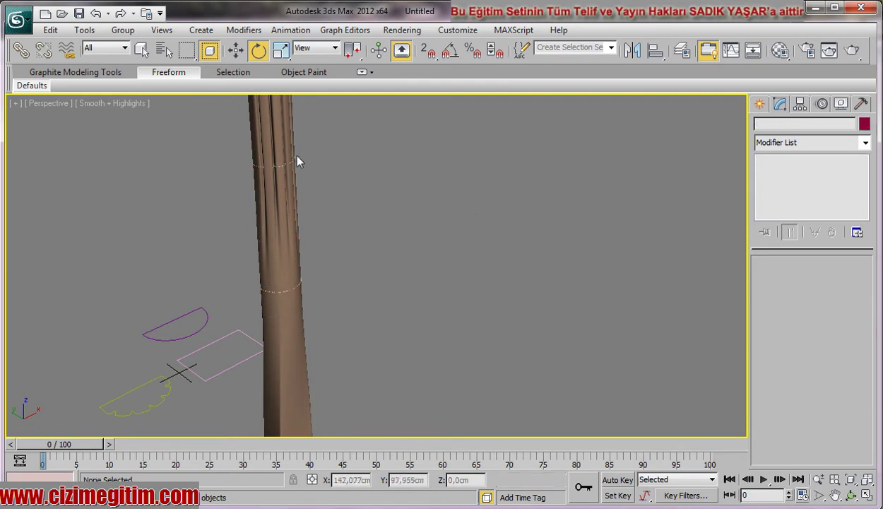
click(277, 166)
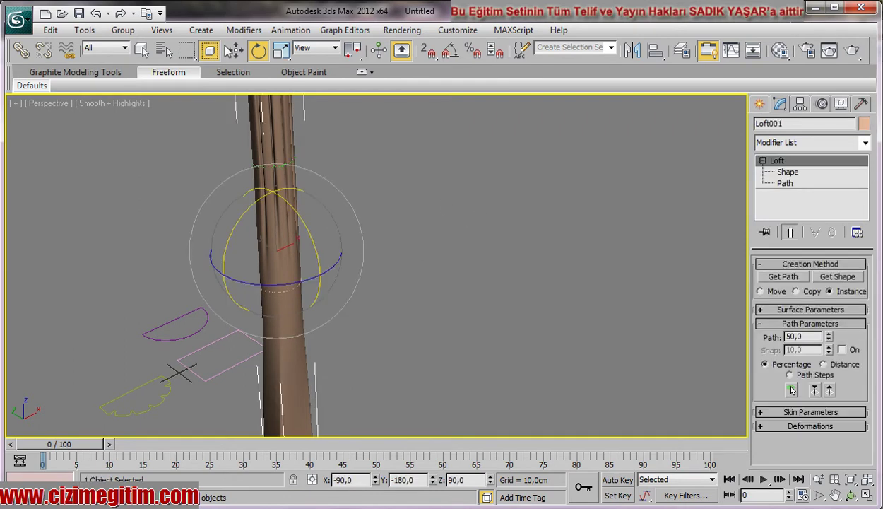
key(w)
drag(275, 186, 287, 289)
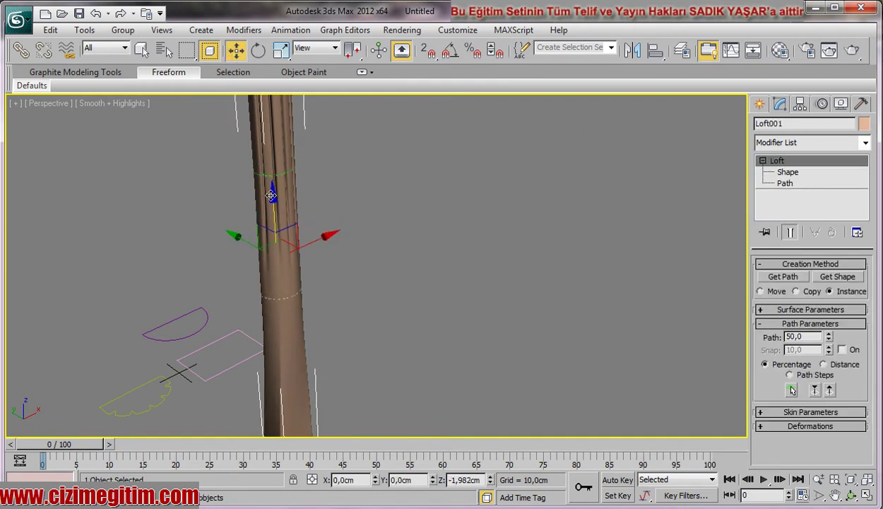
click(432, 299)
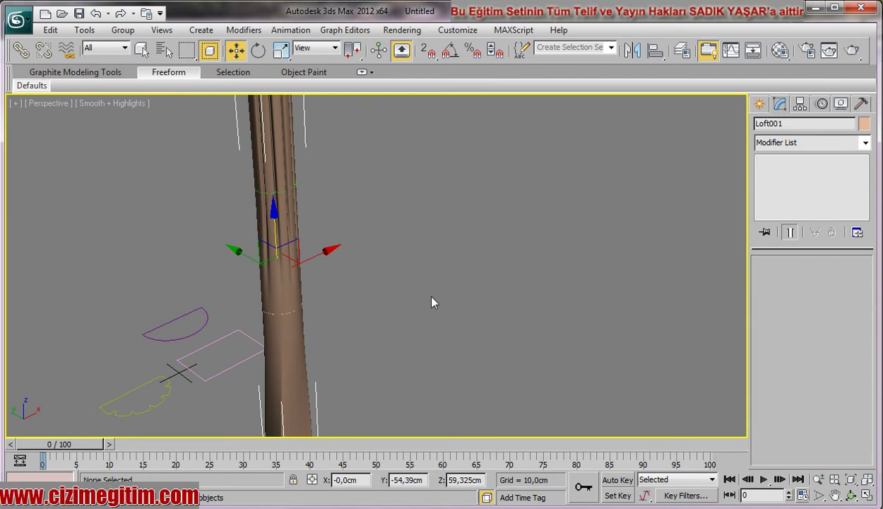
click(282, 194)
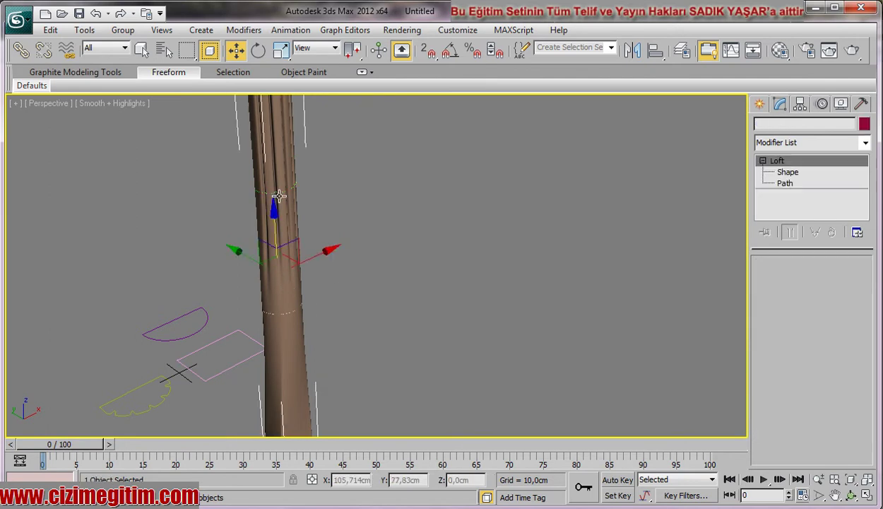
click(387, 197)
click(287, 195)
Slide the middle cross-section down to about 33% along the path
key(1)
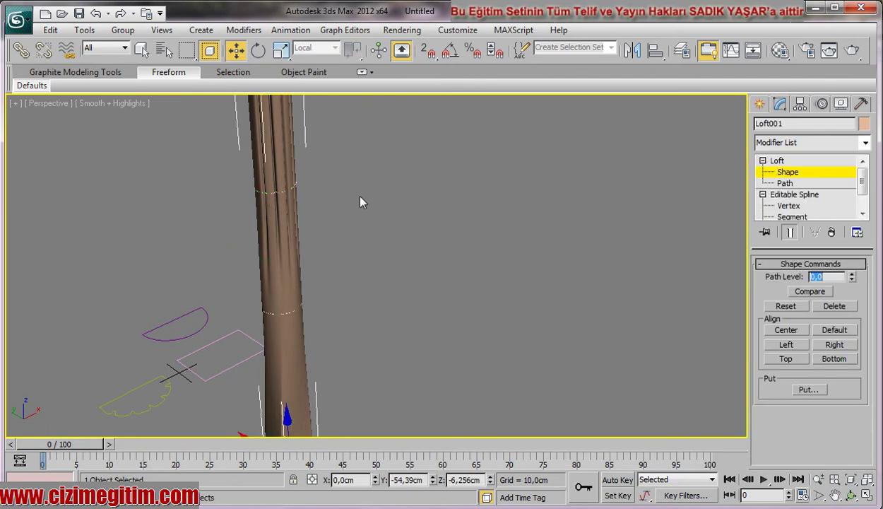
click(275, 193)
drag(277, 155, 270, 224)
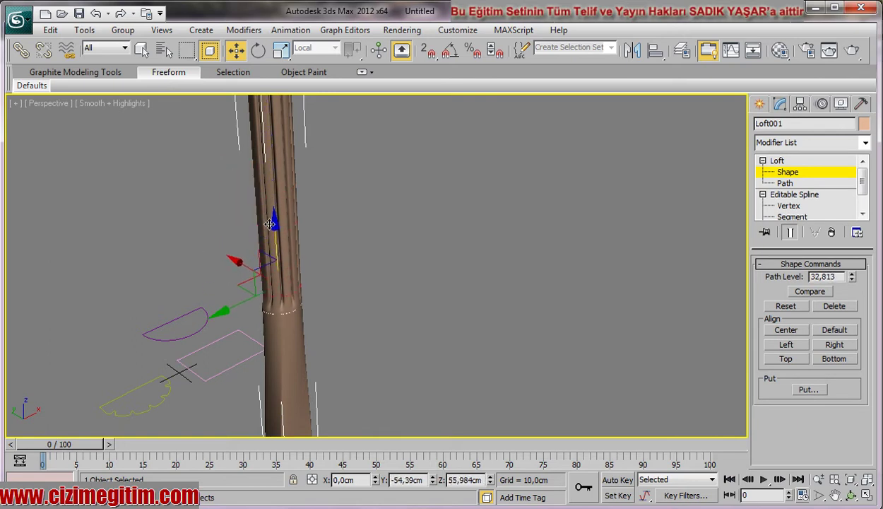
click(311, 269)
Region-select the cross-section and move it down to path level 4,914
scroll(307, 263, up, 5)
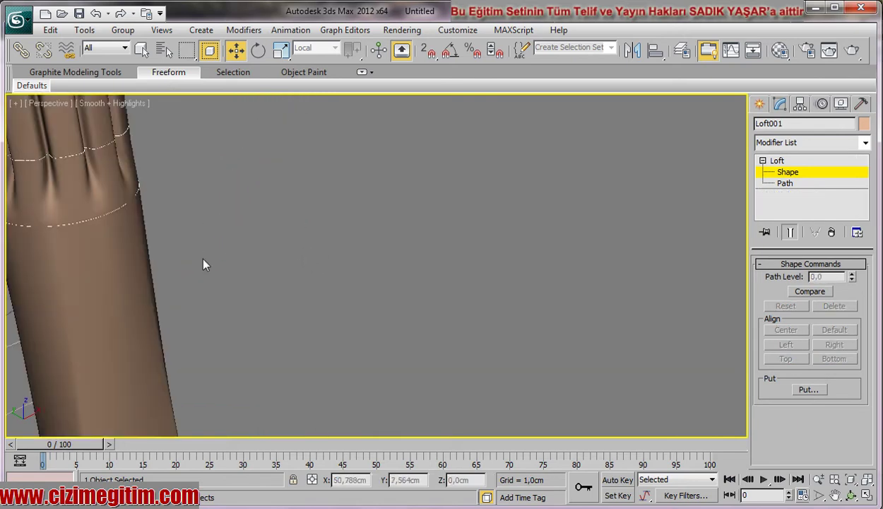
mouse_move(201, 258)
middle_down()
mouse_move(294, 266)
mouse_move(255, 241)
middle_up()
scroll(287, 276, down, 3)
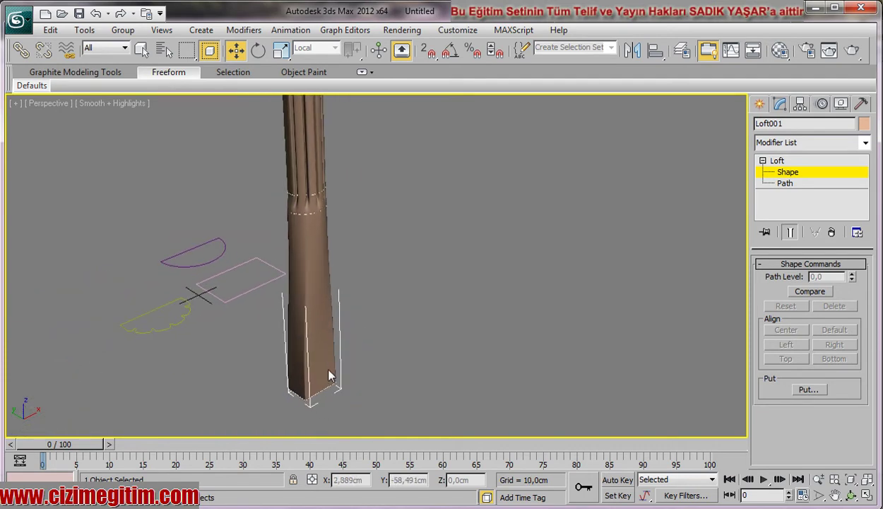
drag(273, 170, 366, 235)
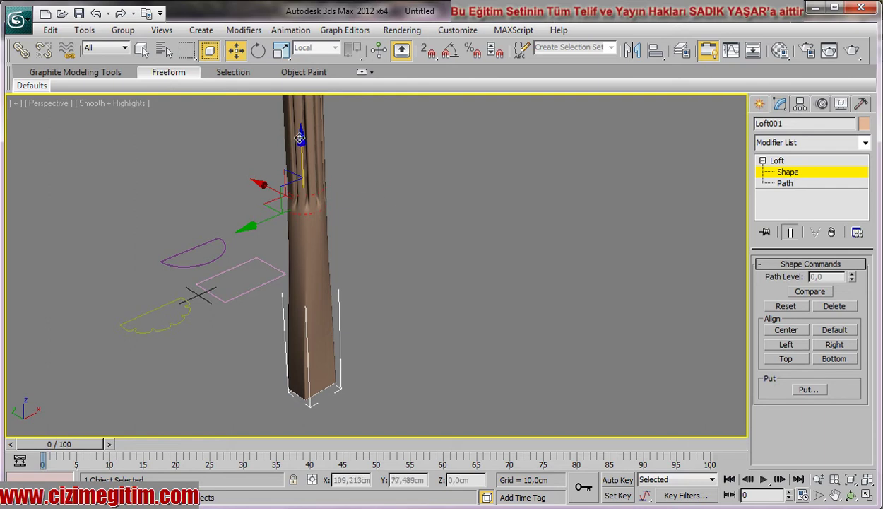
mouse_move(300, 131)
mouse_down()
mouse_move(303, 253)
mouse_move(303, 245)
mouse_up()
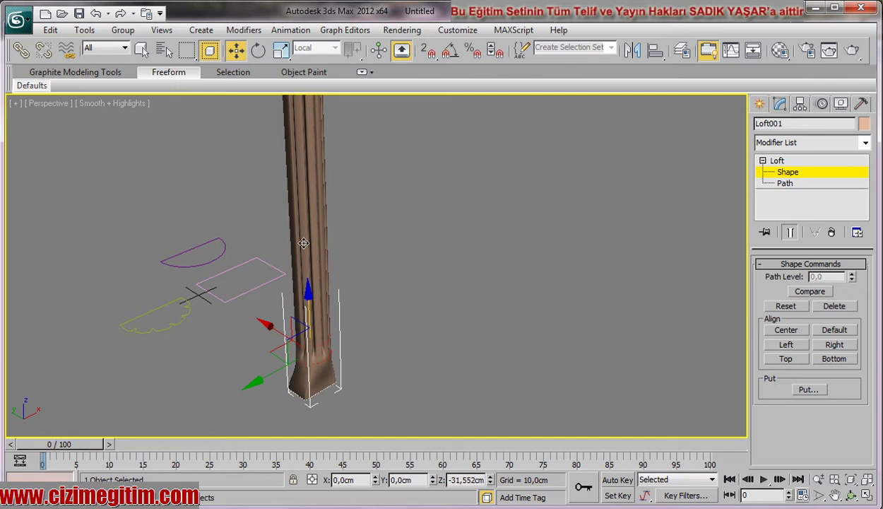
scroll(381, 318, up, 1)
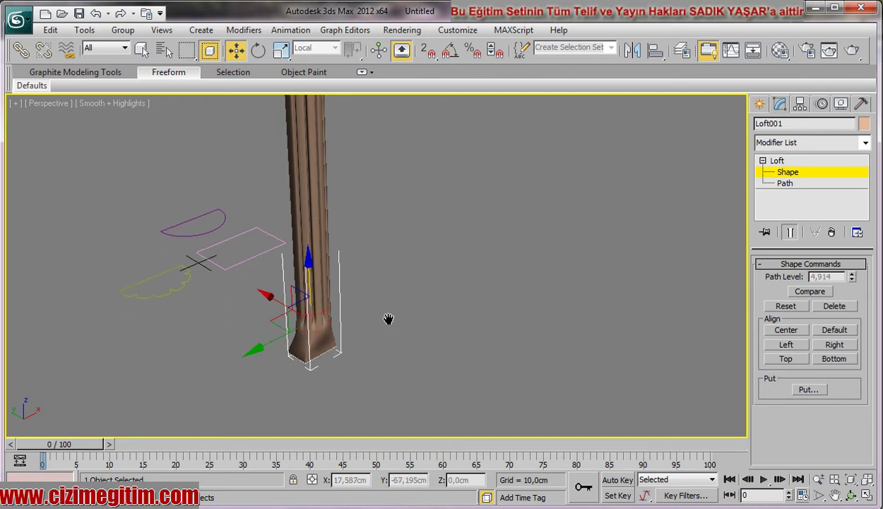
scroll(367, 322, up, 4)
scroll(339, 330, down, 3)
scroll(333, 296, up, 2)
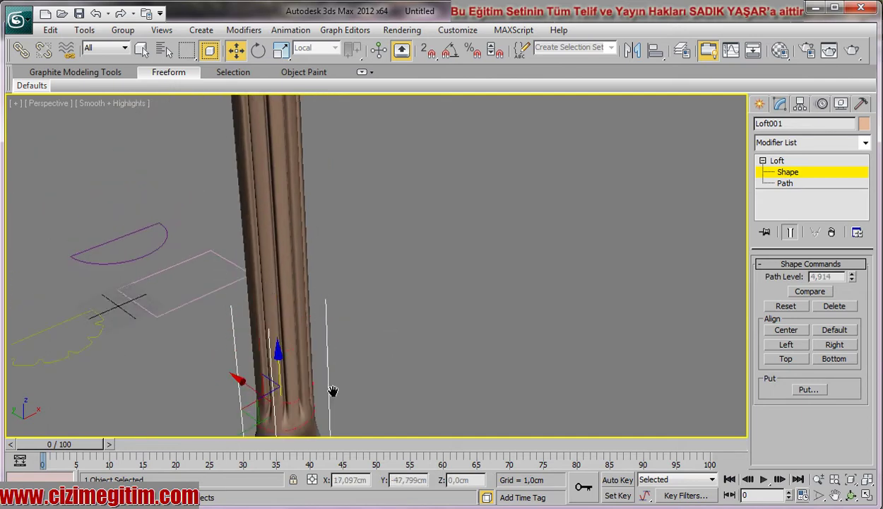
scroll(333, 267, down, 2)
scroll(332, 267, down, 2)
scroll(332, 283, up, 2)
scroll(347, 346, up, 2)
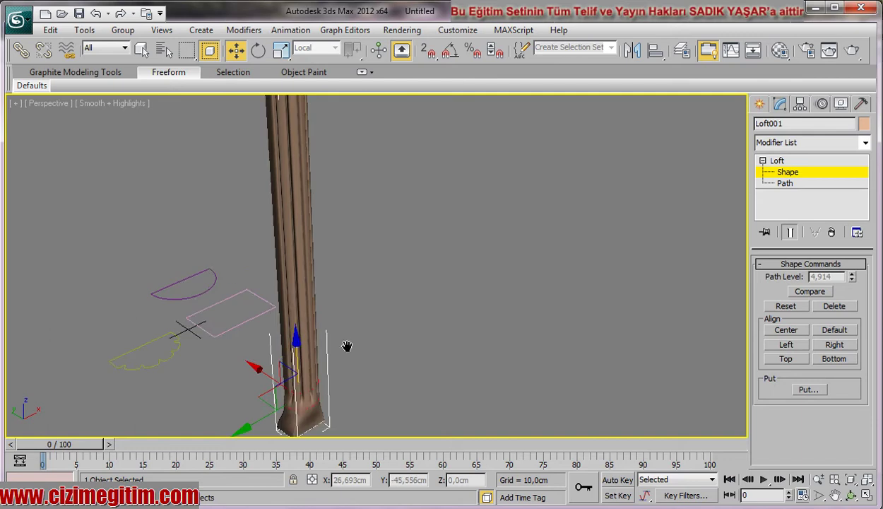
scroll(306, 341, down, 1)
scroll(306, 341, up, 3)
scroll(275, 356, down, 1)
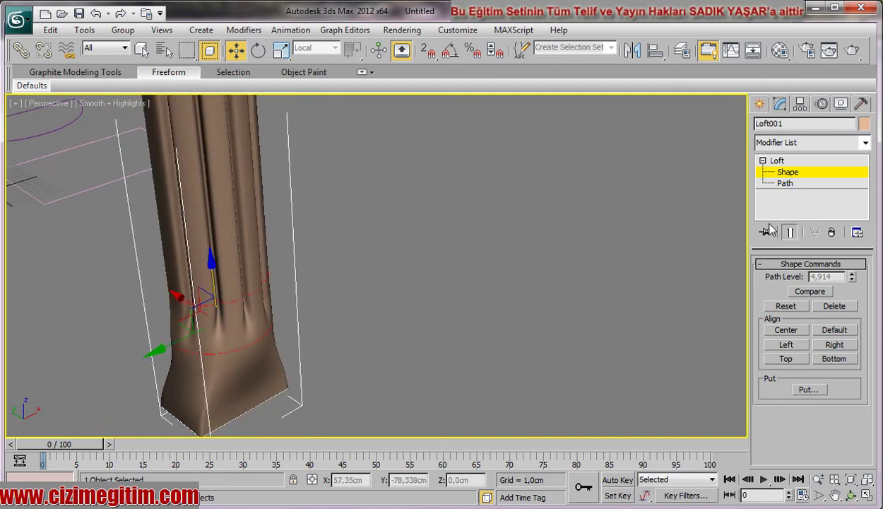
Give Loft001 a dark red object colour, then orbit to view its base
click(863, 123)
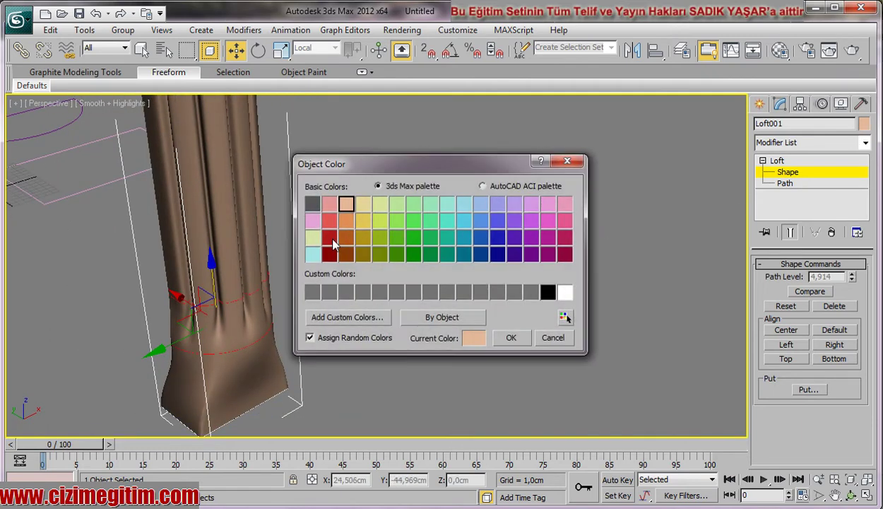
click(329, 220)
click(511, 338)
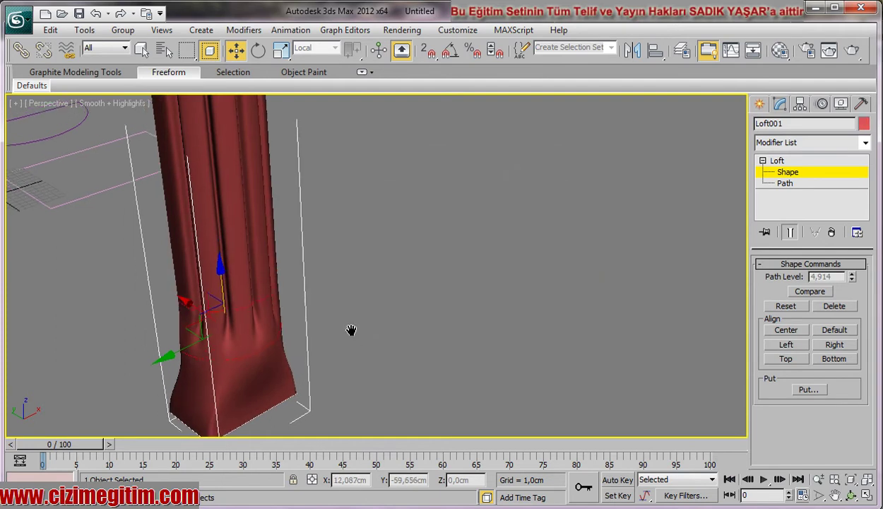
scroll(351, 330, down, 2)
scroll(350, 316, down, 2)
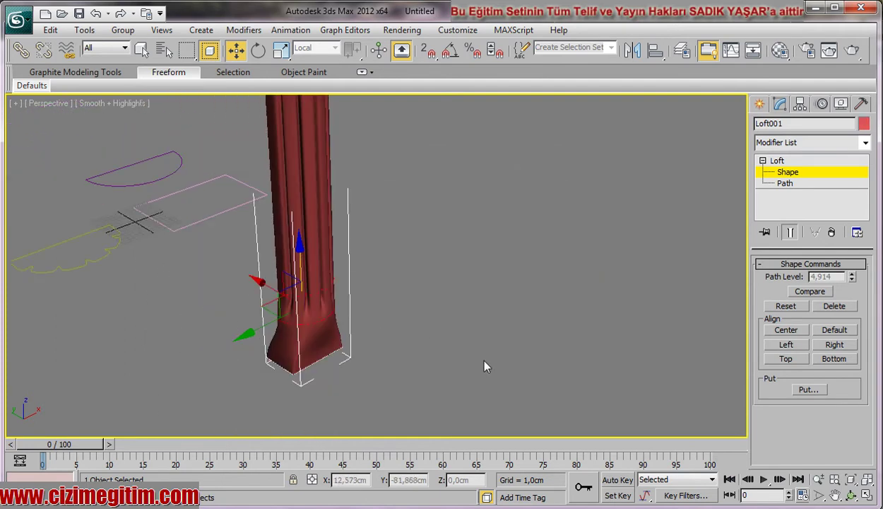
click(852, 497)
mouse_move(420, 310)
mouse_down()
mouse_move(233, 310)
mouse_move(291, 315)
mouse_move(351, 282)
mouse_move(316, 305)
mouse_up()
scroll(309, 335, up, 4)
mouse_move(392, 328)
mouse_down()
mouse_move(328, 327)
mouse_move(313, 340)
mouse_up()
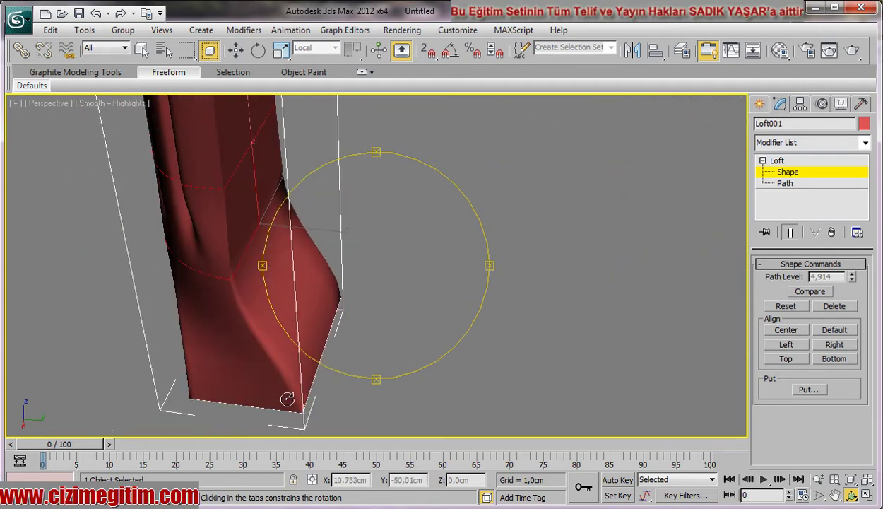
Nudge the base shape sideways along X, then select the bottom shape at path level 0,0
key(w)
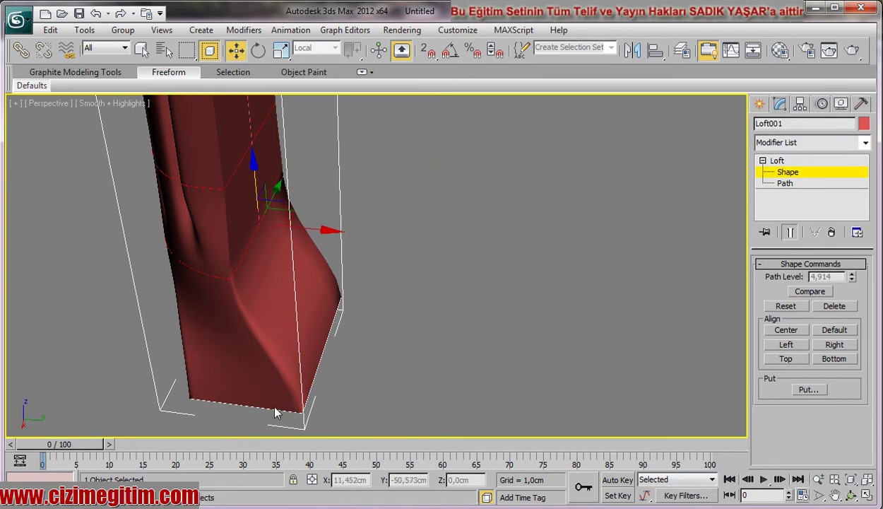
click(274, 408)
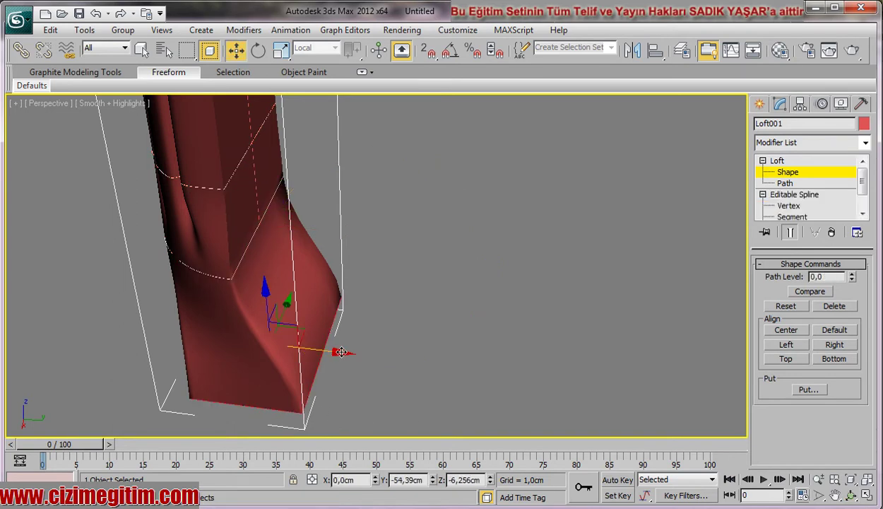
drag(338, 352, 292, 351)
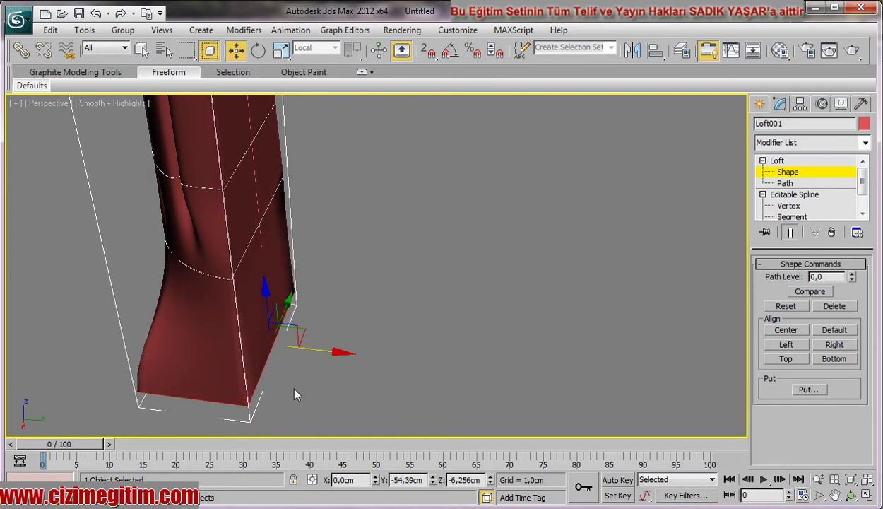
click(287, 380)
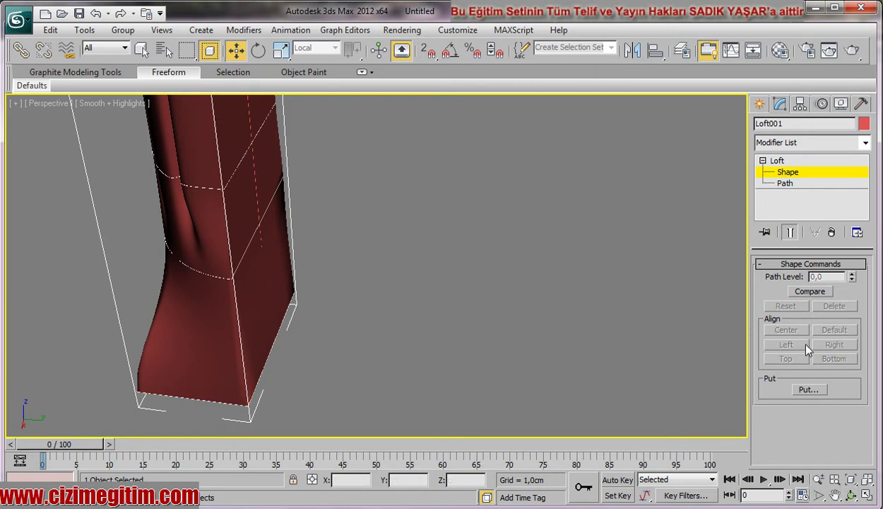
middle_drag(244, 380, 278, 369)
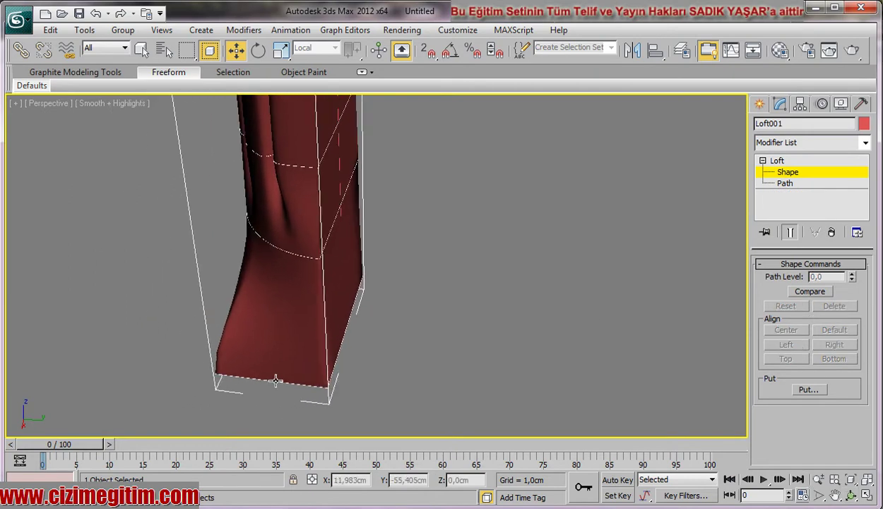
click(276, 380)
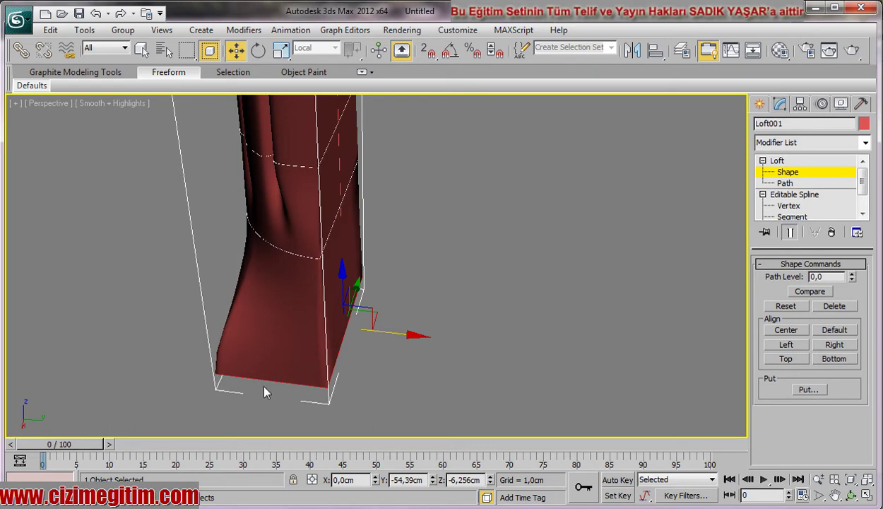
click(810, 291)
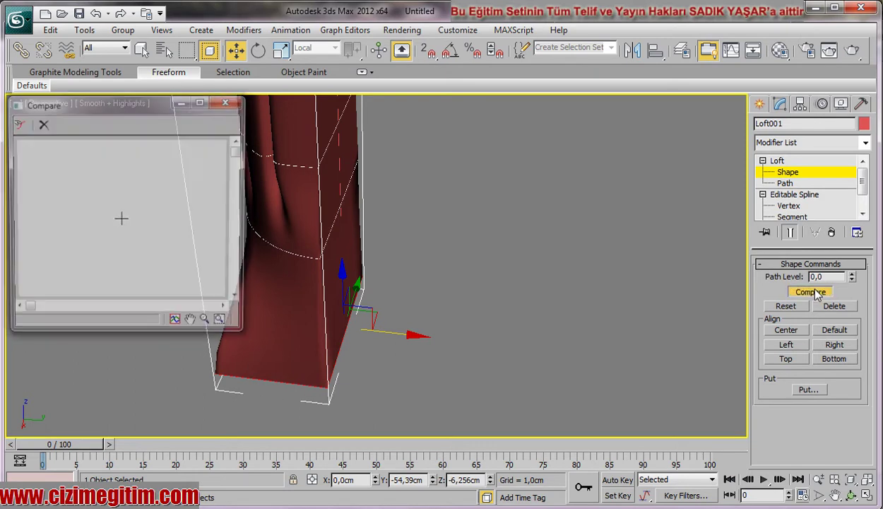
click(15, 125)
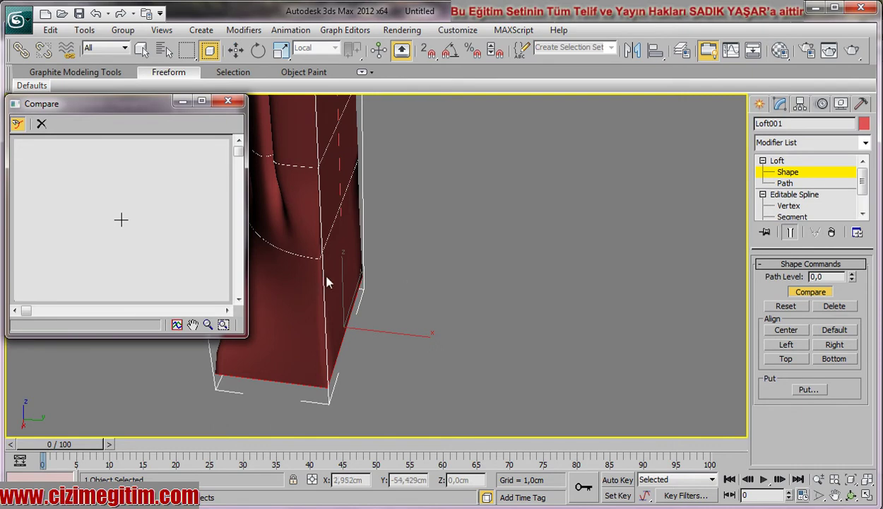
click(301, 257)
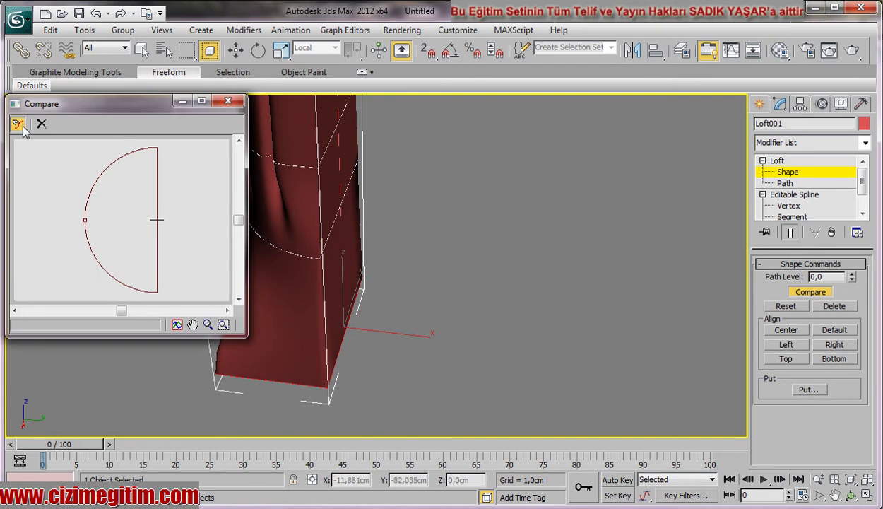
click(290, 376)
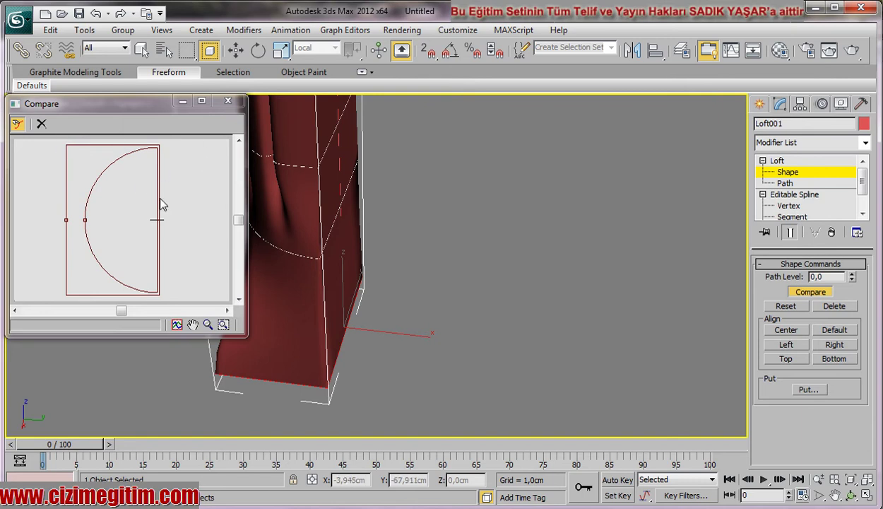
click(227, 101)
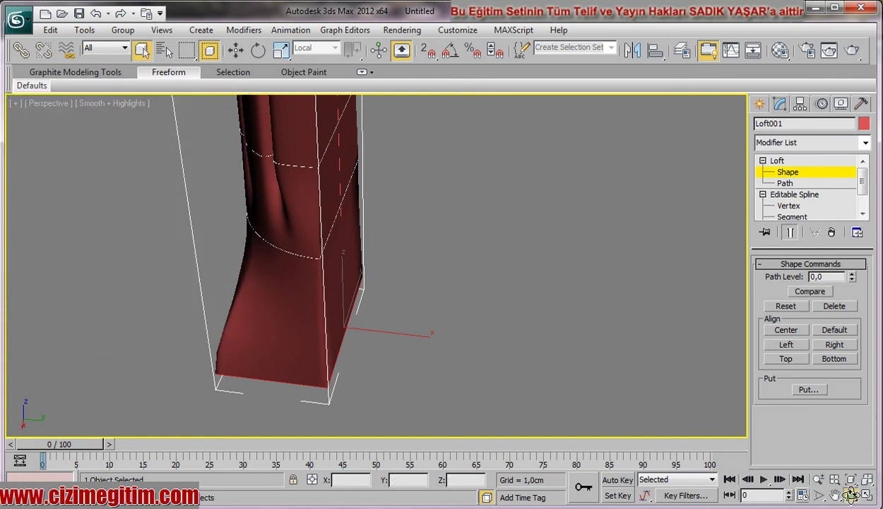
click(852, 495)
mouse_move(244, 218)
mouse_down()
mouse_move(285, 245)
mouse_move(399, 259)
mouse_move(378, 240)
mouse_move(335, 250)
mouse_move(395, 268)
mouse_move(324, 245)
mouse_move(337, 258)
mouse_move(347, 244)
mouse_move(328, 211)
mouse_move(374, 264)
mouse_move(342, 223)
mouse_move(309, 237)
mouse_move(361, 288)
mouse_up()
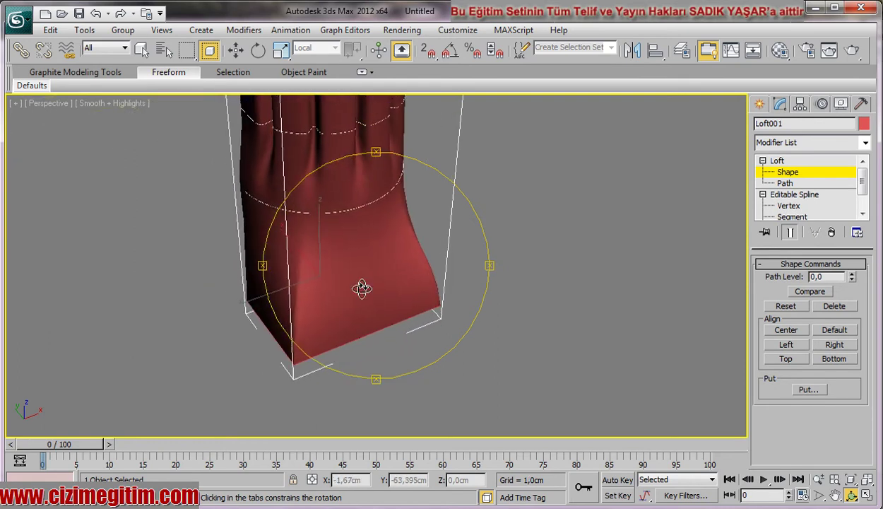
right_click(505, 357)
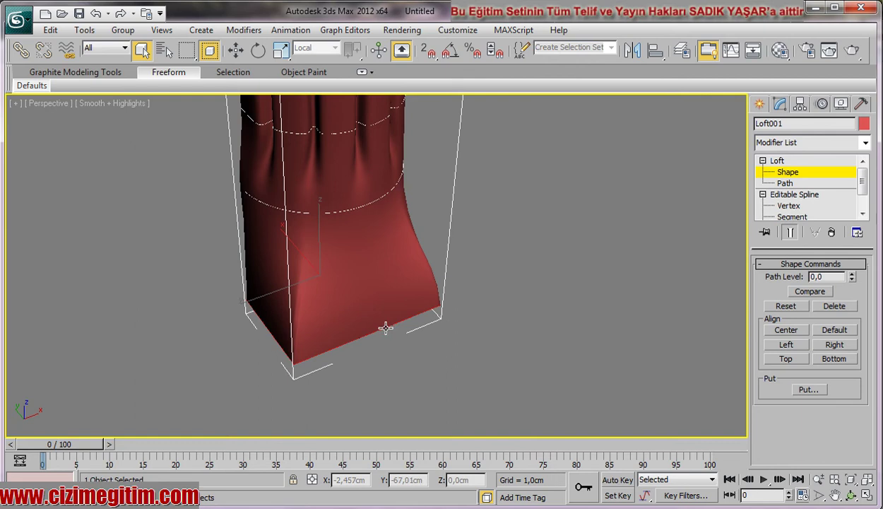
click(236, 49)
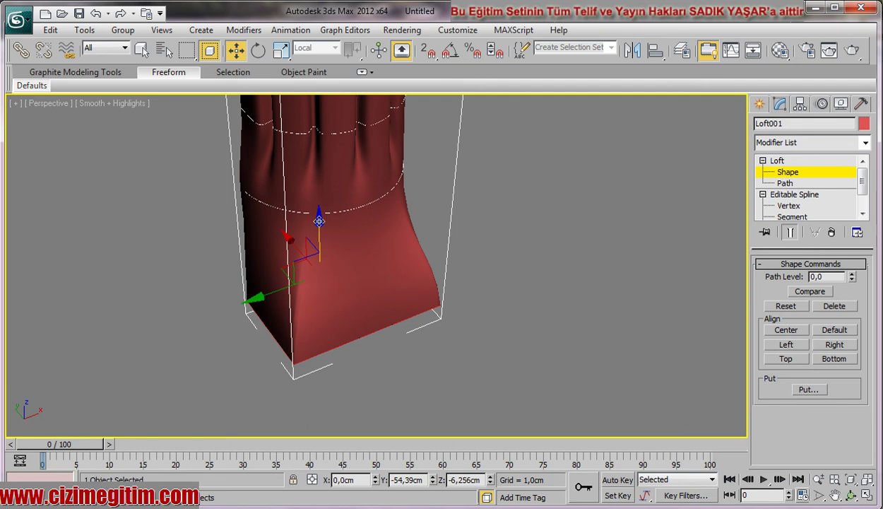
Shift-drag an instanced copy of the base shape up to path level 2,117
drag(319, 220, 317, 195)
click(37, 47)
click(107, 32)
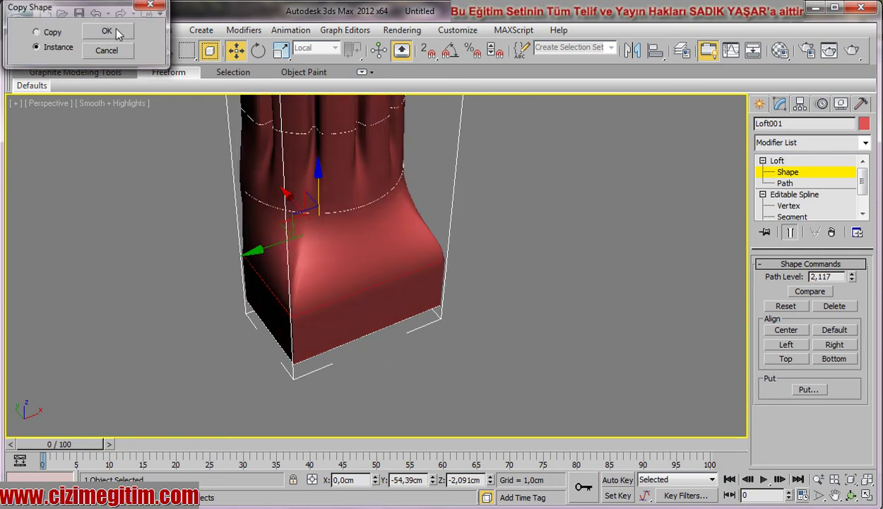
click(149, 253)
mouse_move(149, 253)
alt+middle_down()
mouse_move(170, 285)
mouse_move(172, 276)
mouse_move(361, 285)
alt+middle_up()
scroll(394, 291, up, 3)
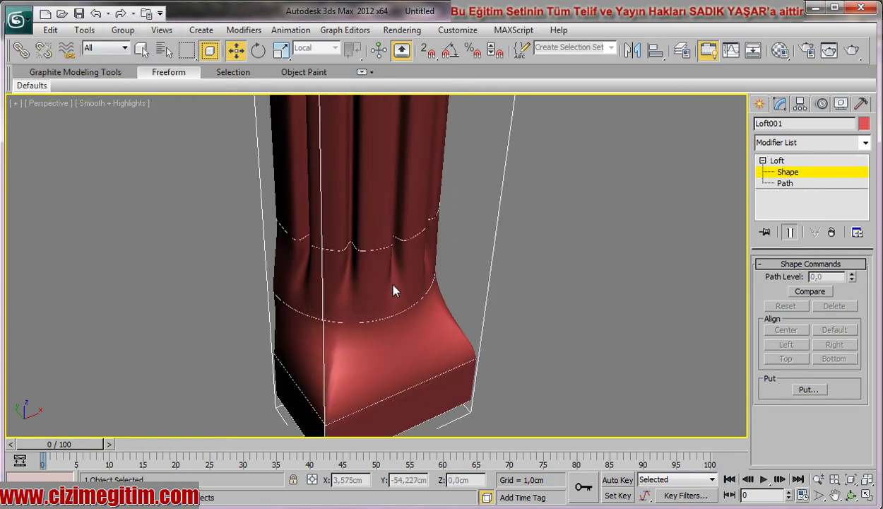
click(367, 254)
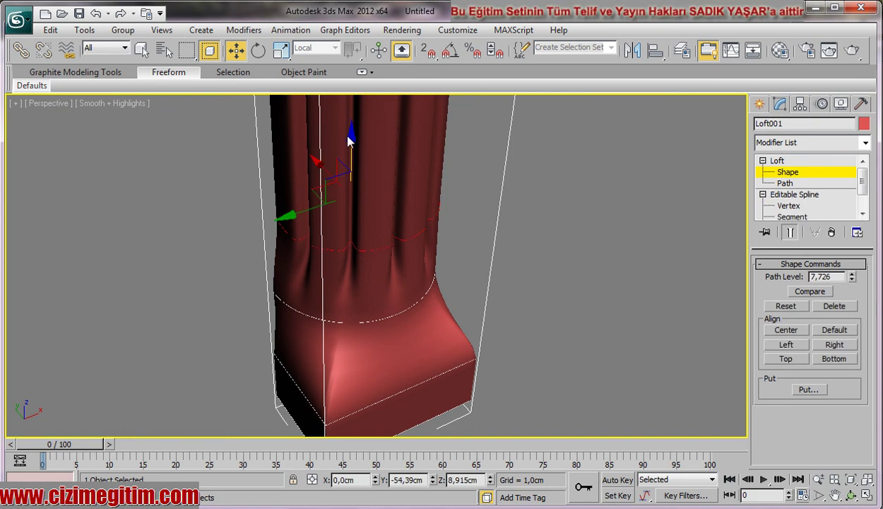